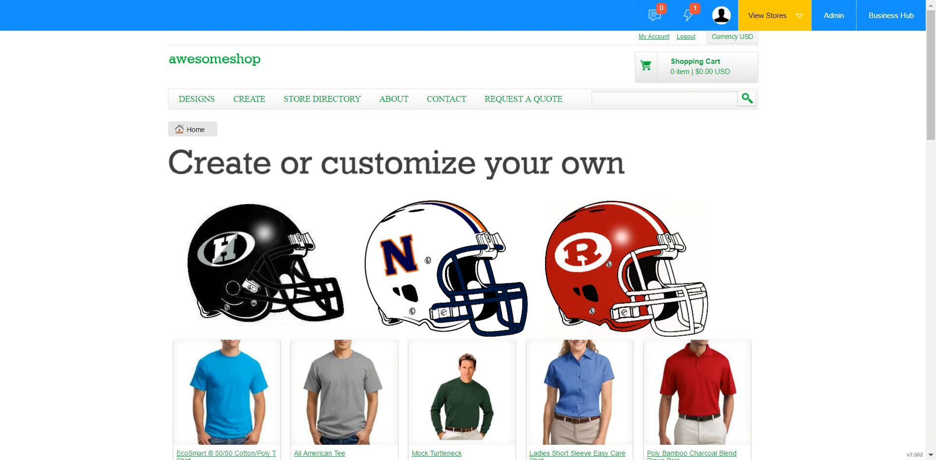
Step: Switch to the store's page administration and review the Home page's banner, body and column settings
key(ctrl+shift+Tab)
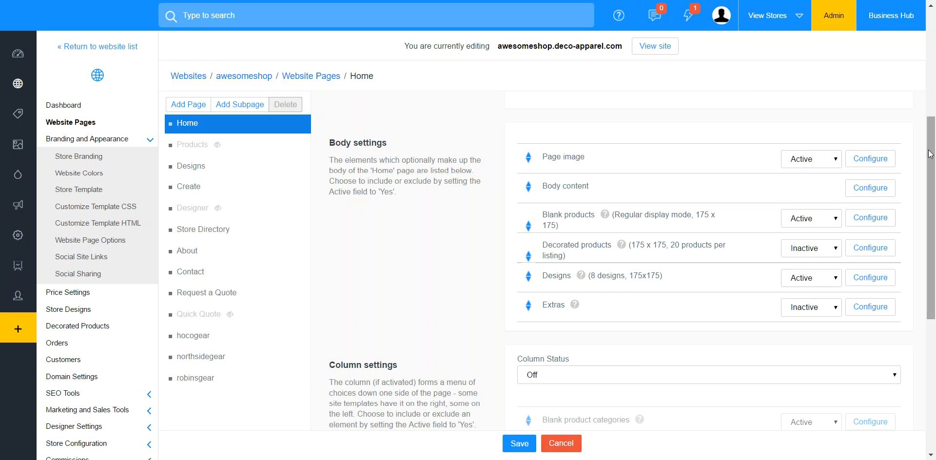
scroll(935, 181, down, 2)
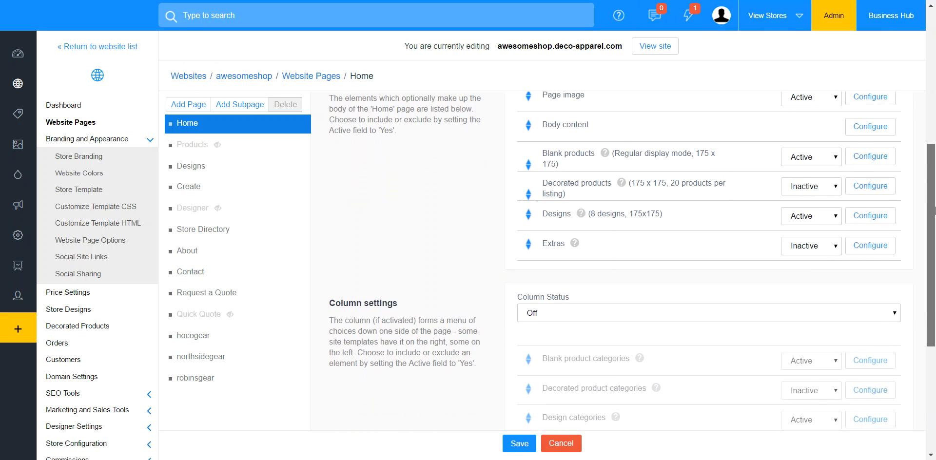
scroll(935, 193, up, 5)
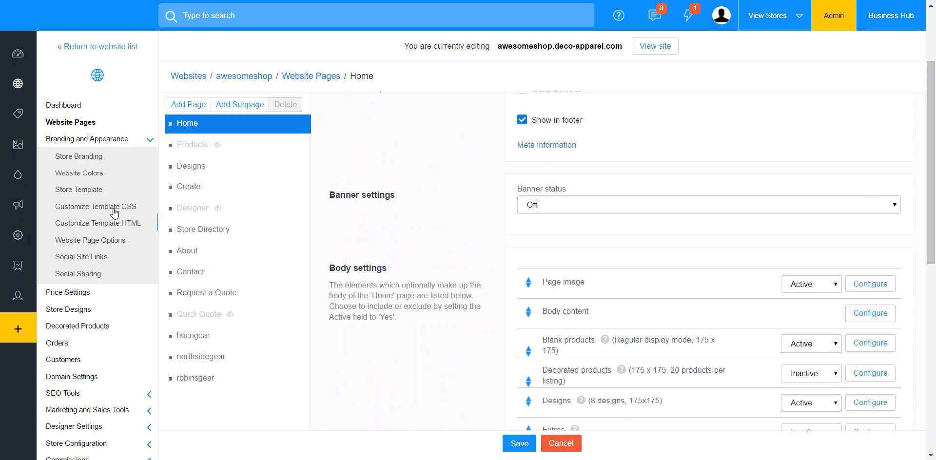
Step: Review the page details and URLs of the hocogear, northsidegear and robinsgear custom pages
click(197, 334)
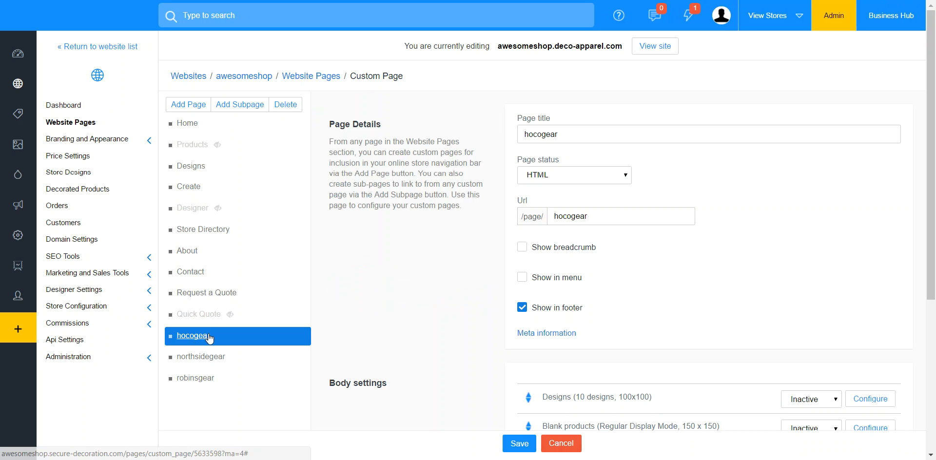
click(199, 379)
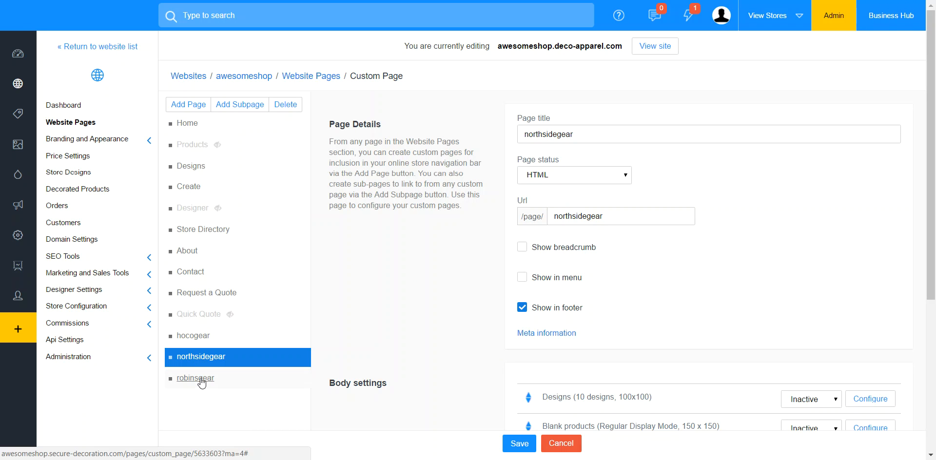
click(203, 380)
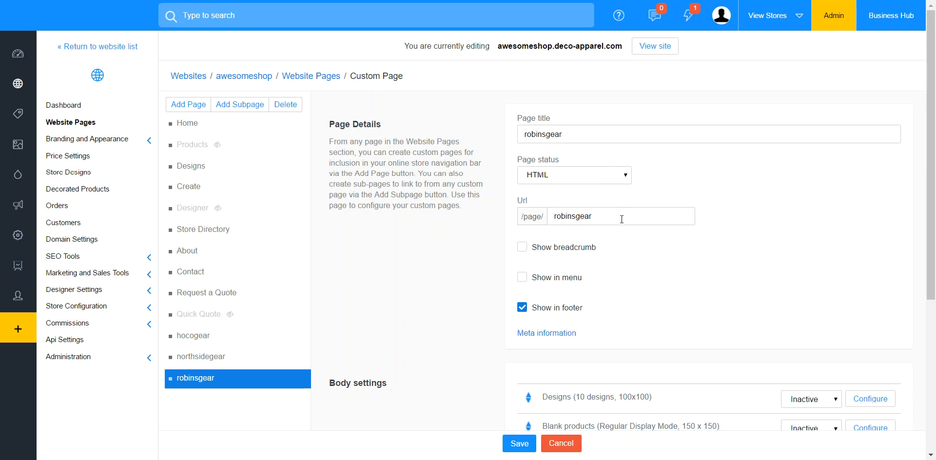
click(594, 223)
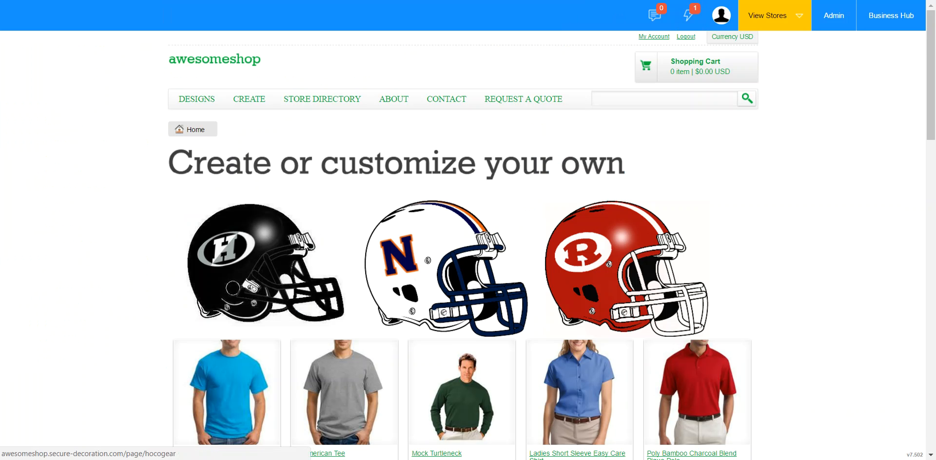
Step: On the storefront, follow the black H helmet to the hocogear page and return to the shop's home page
click(270, 255)
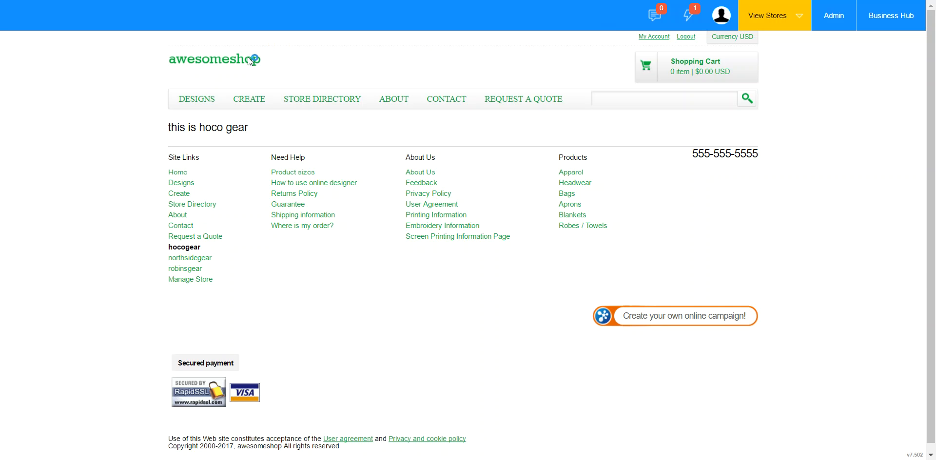
drag(247, 57, 180, 74)
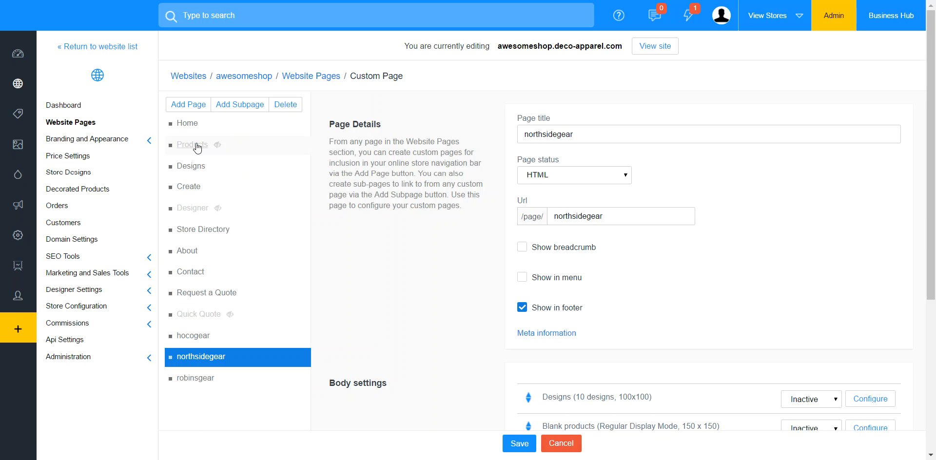
Step: In the store's page administration, open the Home page's body content settings and display their HTML source
click(195, 127)
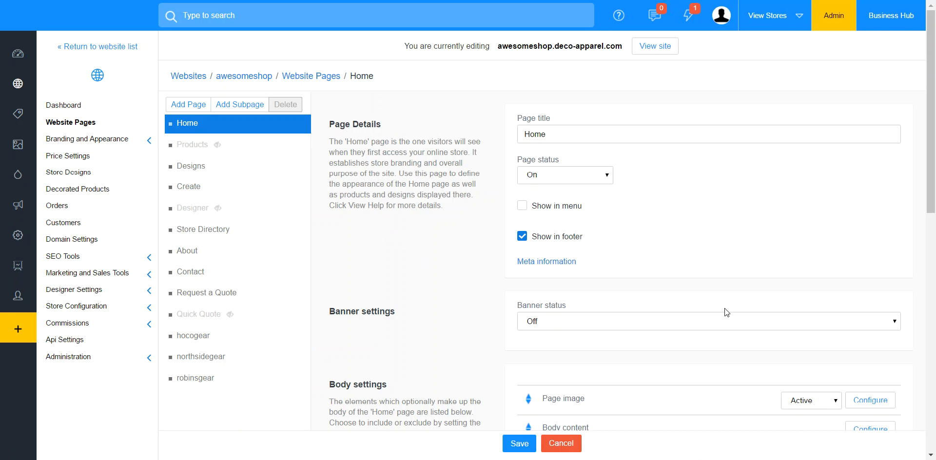
drag(931, 177, 931, 256)
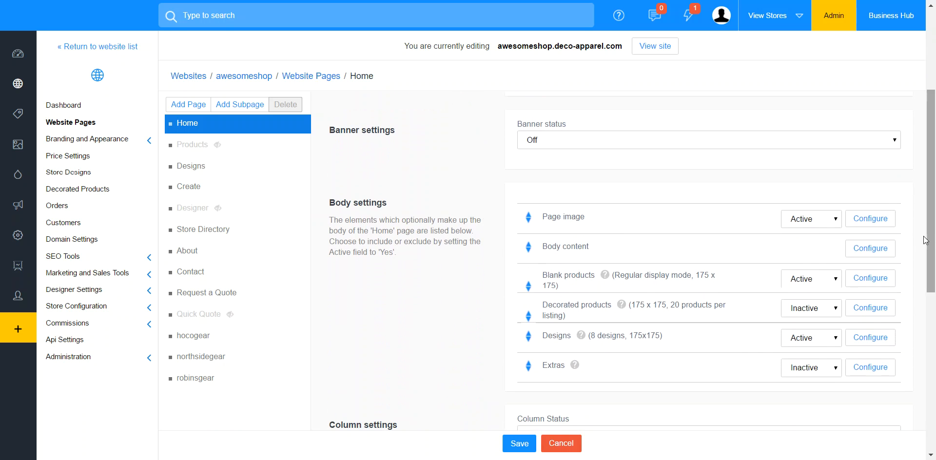
click(868, 249)
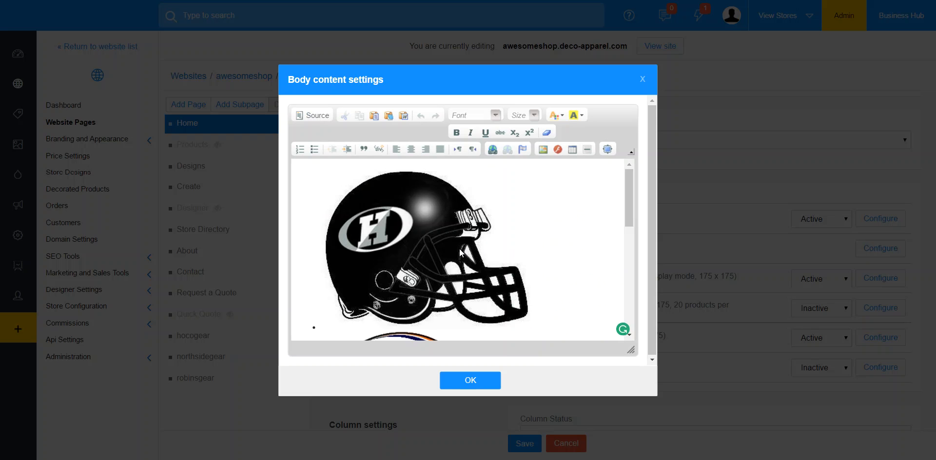
drag(629, 214, 642, 175)
click(312, 115)
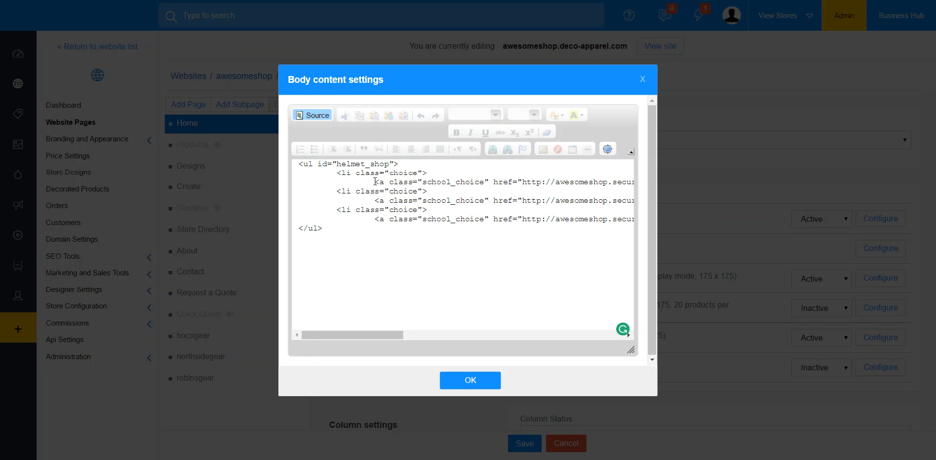
Step: Examine the three helmet entries in the HTML source, from their href page links to their image source paths
mouse_move(376, 183)
mouse_down()
mouse_move(634, 184)
mouse_move(480, 190)
mouse_move(399, 178)
mouse_move(391, 190)
mouse_up()
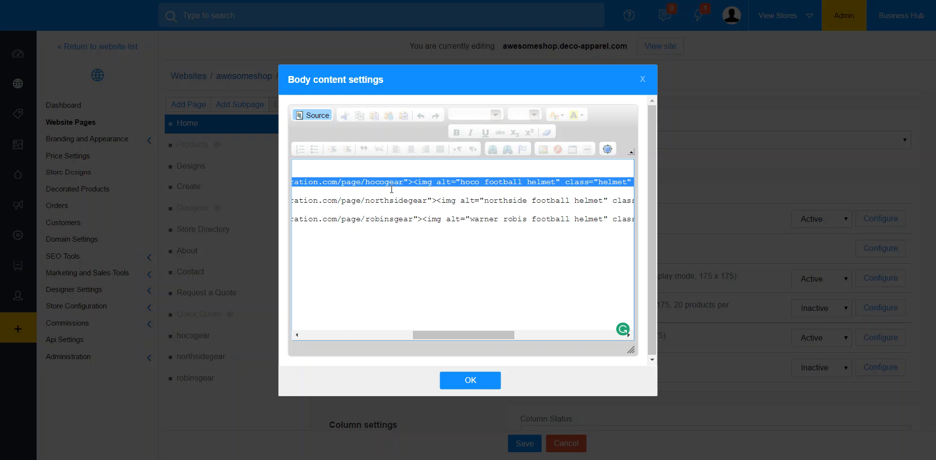
click(398, 252)
drag(479, 335, 397, 313)
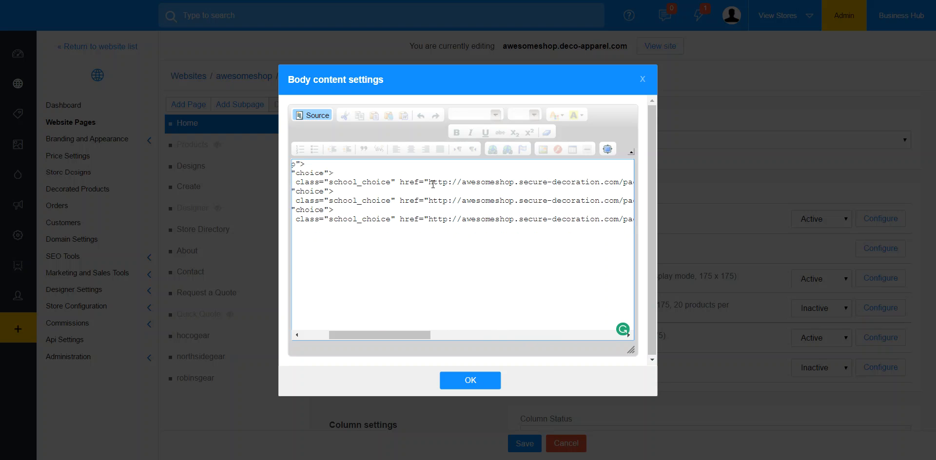
drag(401, 336, 463, 335)
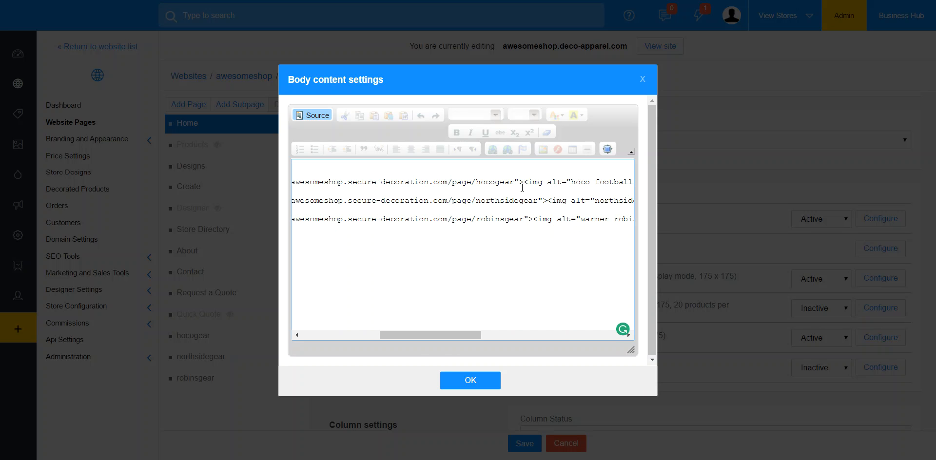
mouse_move(524, 182)
mouse_down()
mouse_move(630, 183)
mouse_move(433, 189)
mouse_move(510, 197)
mouse_move(523, 177)
mouse_move(500, 185)
mouse_move(513, 185)
mouse_up()
click(414, 164)
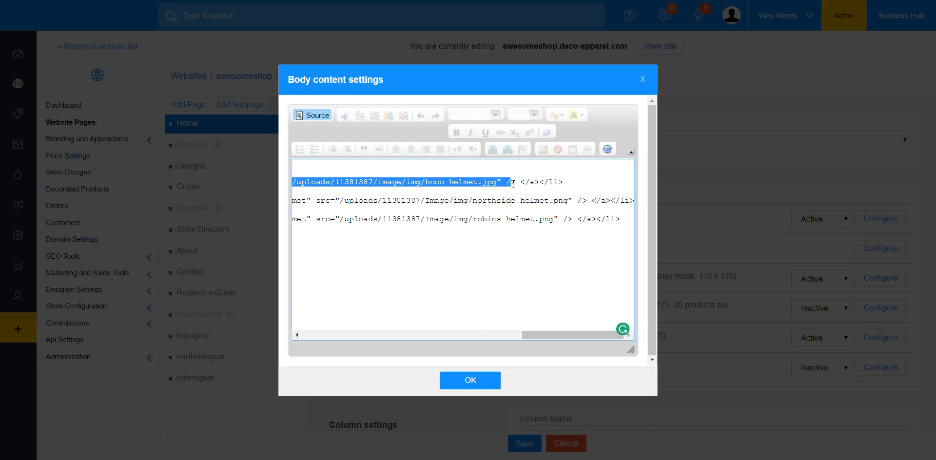
drag(545, 333, 304, 337)
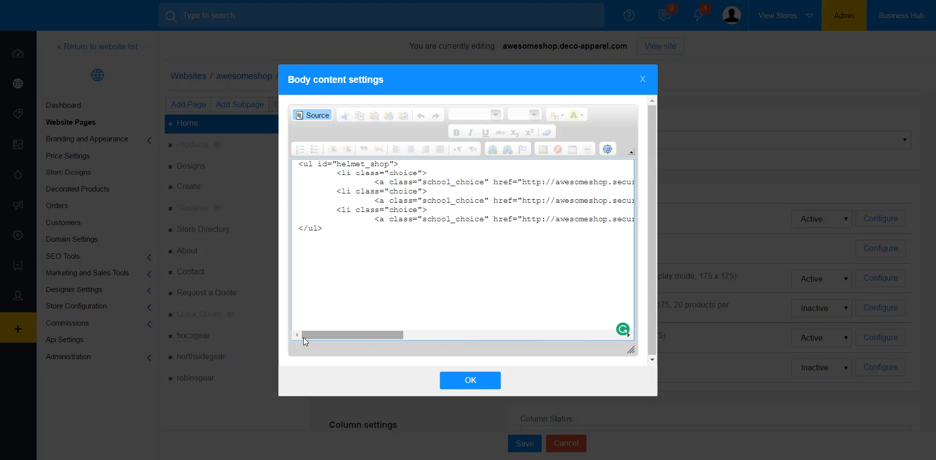
Step: Return the body content to visual editing and open the server file browser from a new image's properties
click(309, 112)
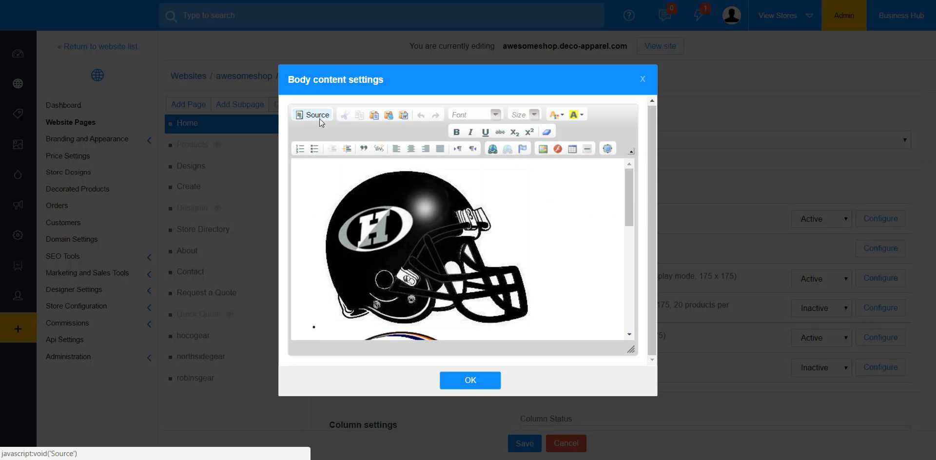
click(544, 149)
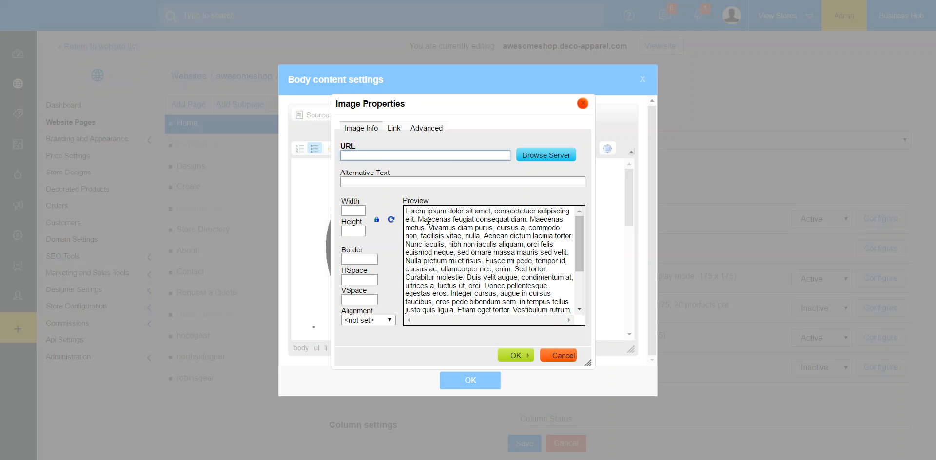
click(542, 159)
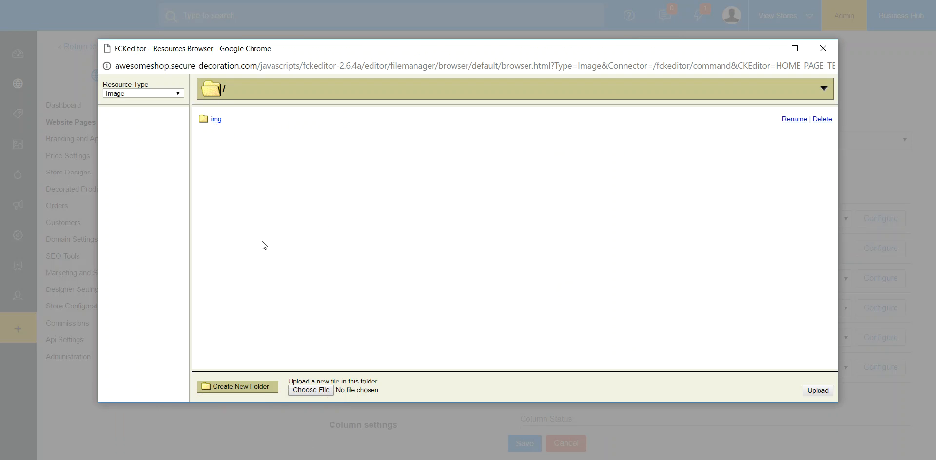
Step: Create a test folder in the image root, named with a first name, and delete that folder
click(256, 385)
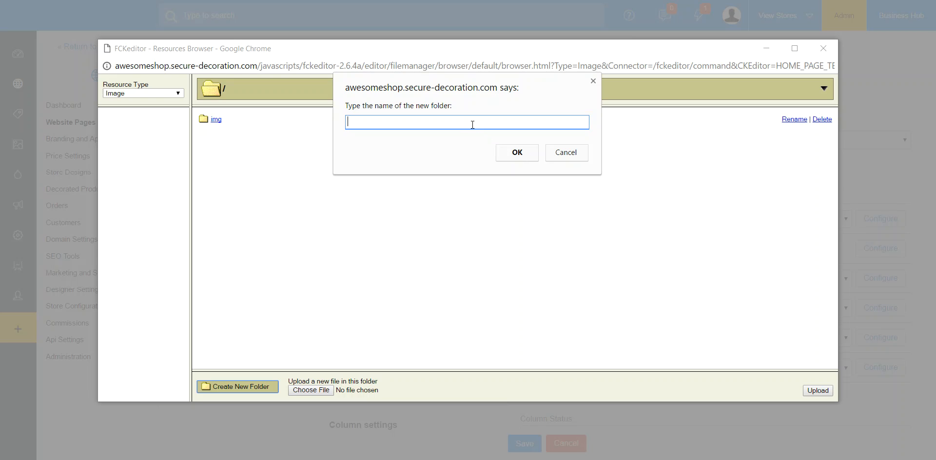
text(keith)
click(512, 159)
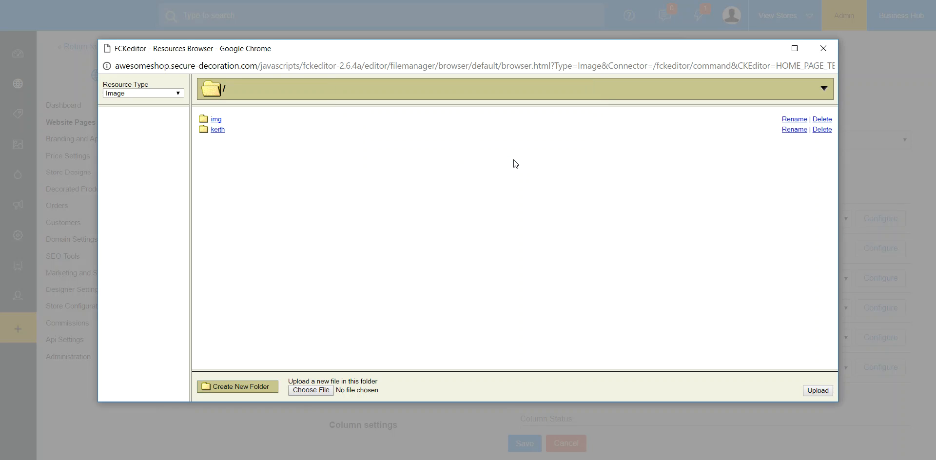
click(821, 129)
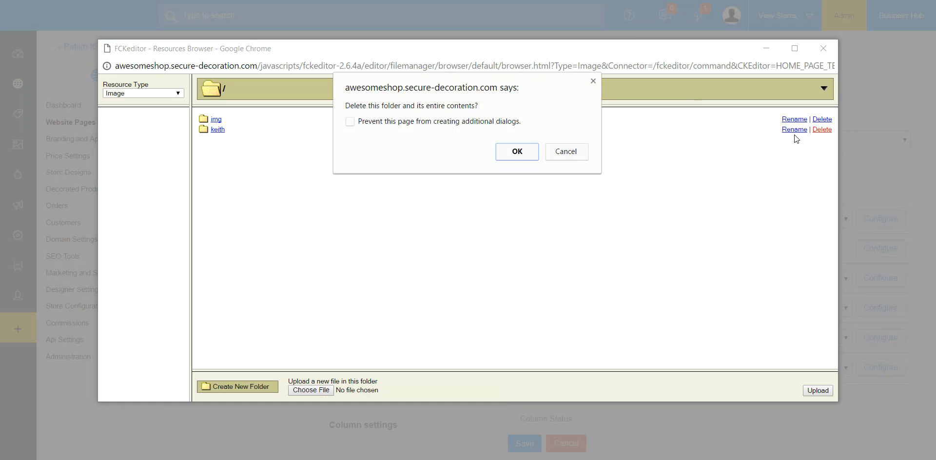
click(517, 151)
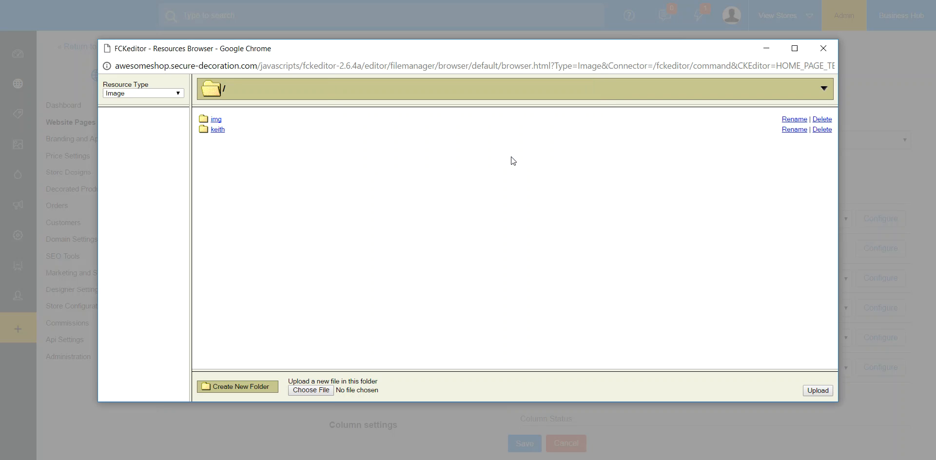
Step: Upload 2120 purple front.jpg from the Pictures folder into the server's img folder
click(213, 120)
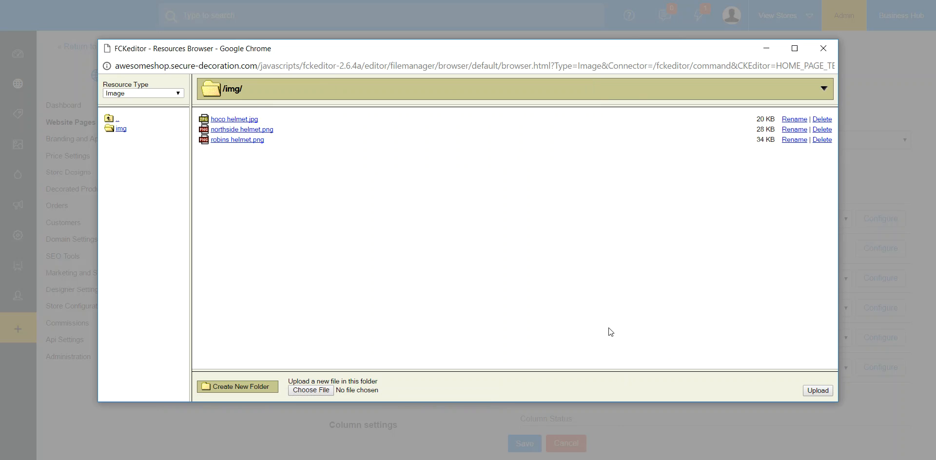
click(818, 391)
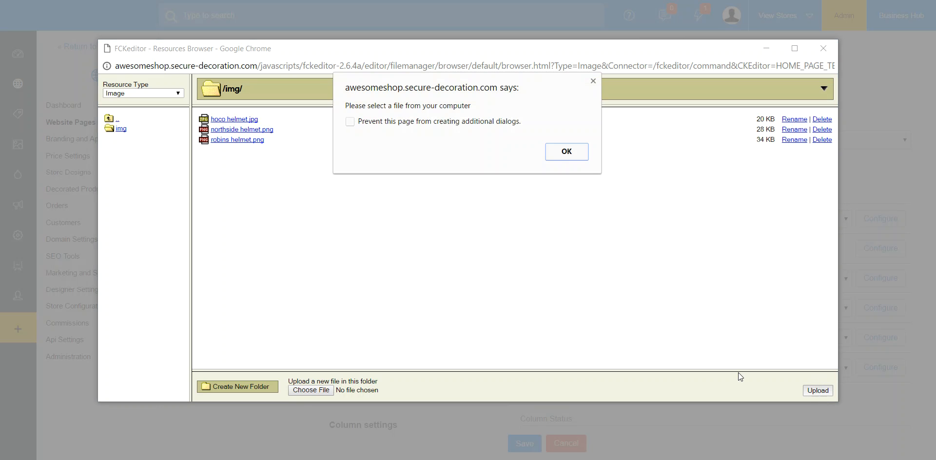
click(593, 81)
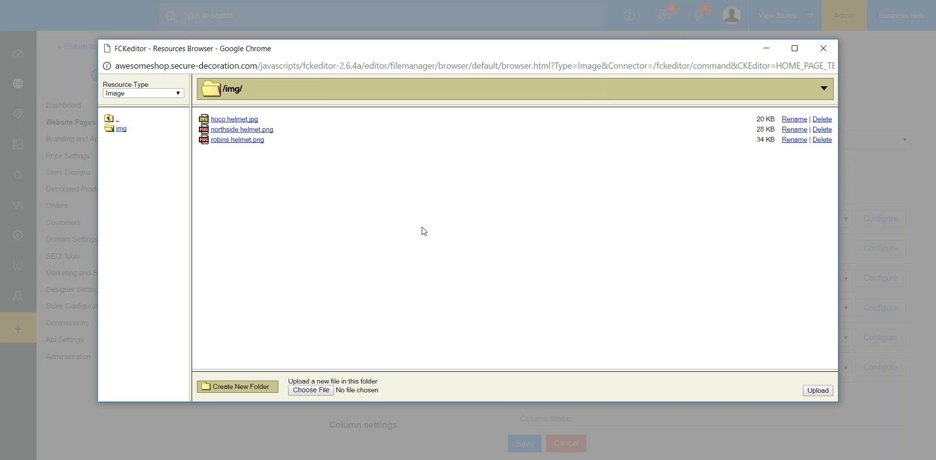
click(311, 391)
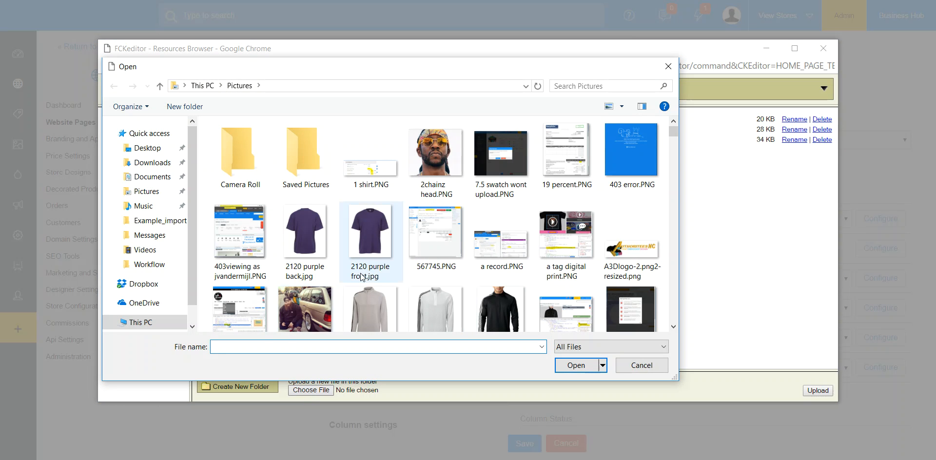
click(373, 238)
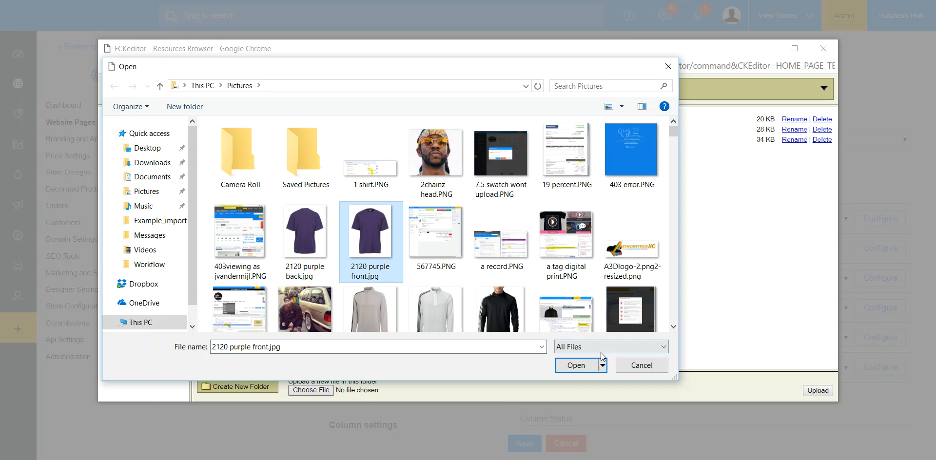
click(576, 366)
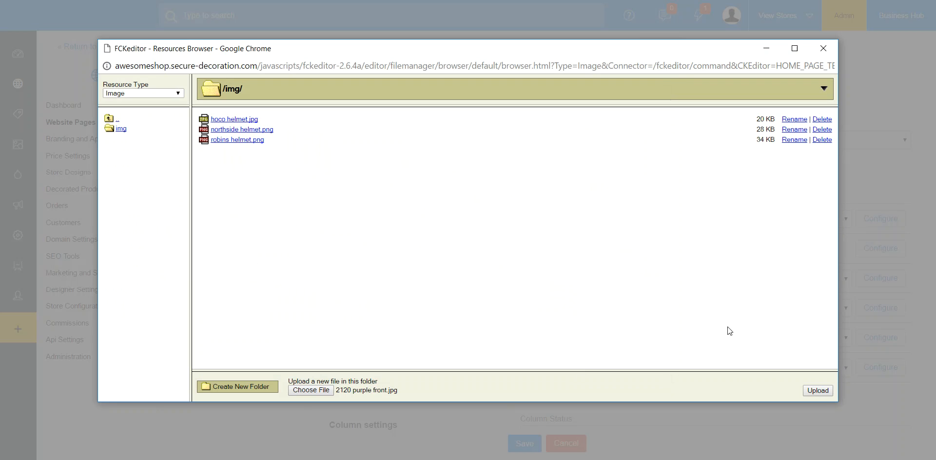
click(818, 392)
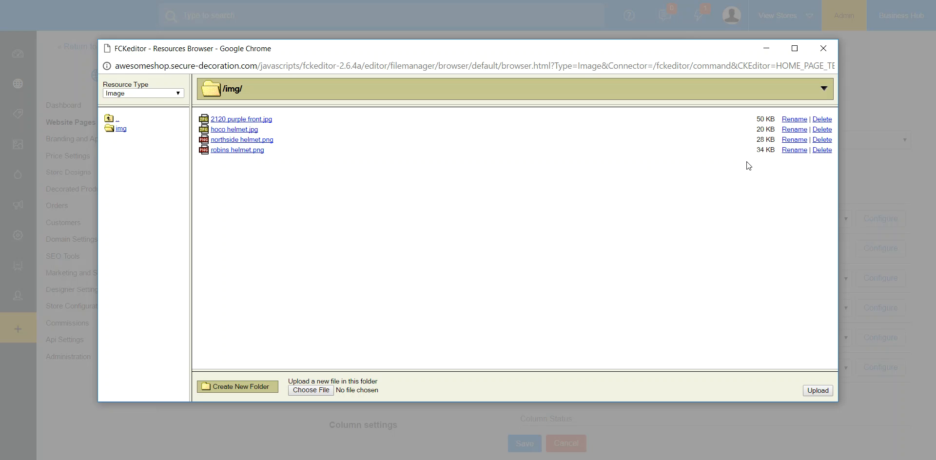
Step: Delete 2120 purple front.jpg from the img folder and close the server file browser
click(822, 119)
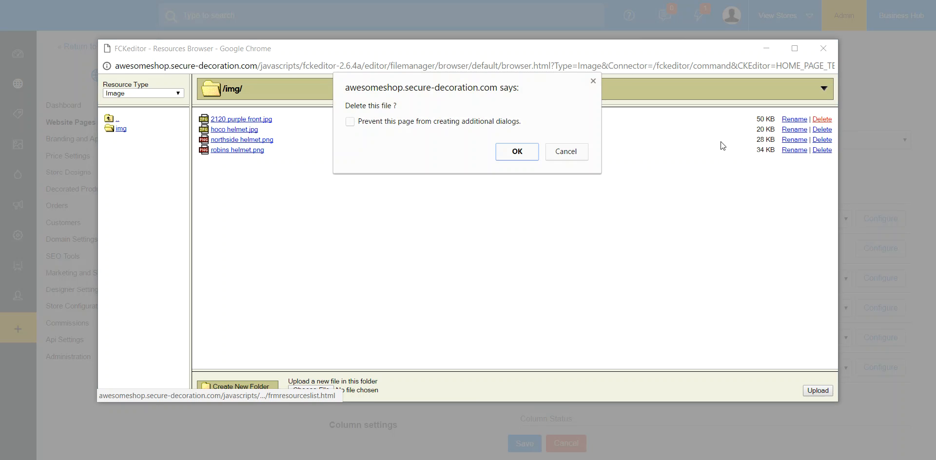
click(518, 152)
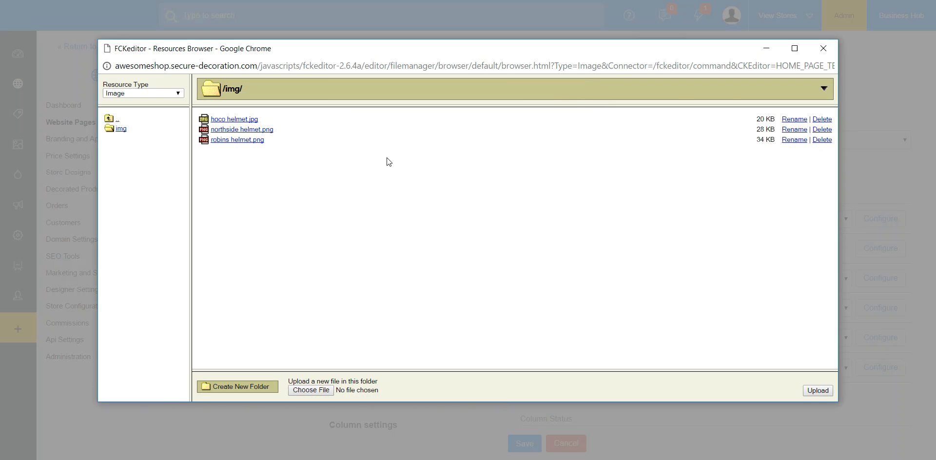
click(826, 48)
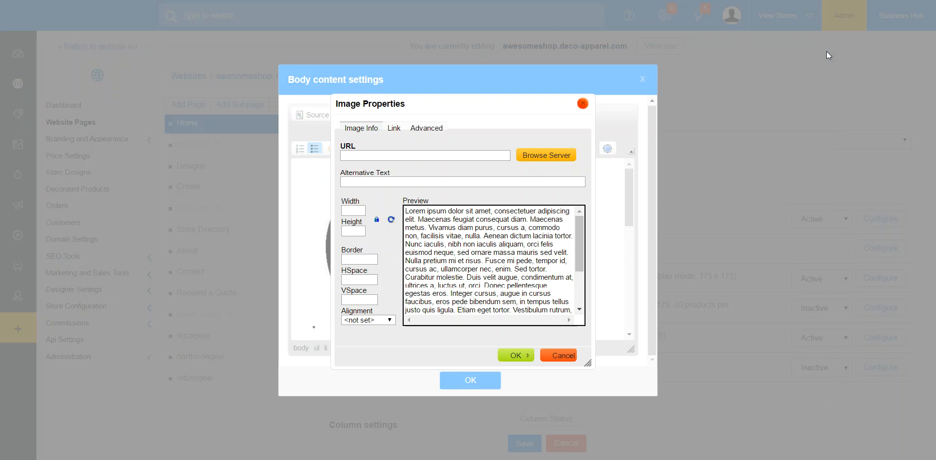
Step: Load hoco helmet.jpg from the server's img folder into the image properties, select its URL, and discard the new image
click(539, 156)
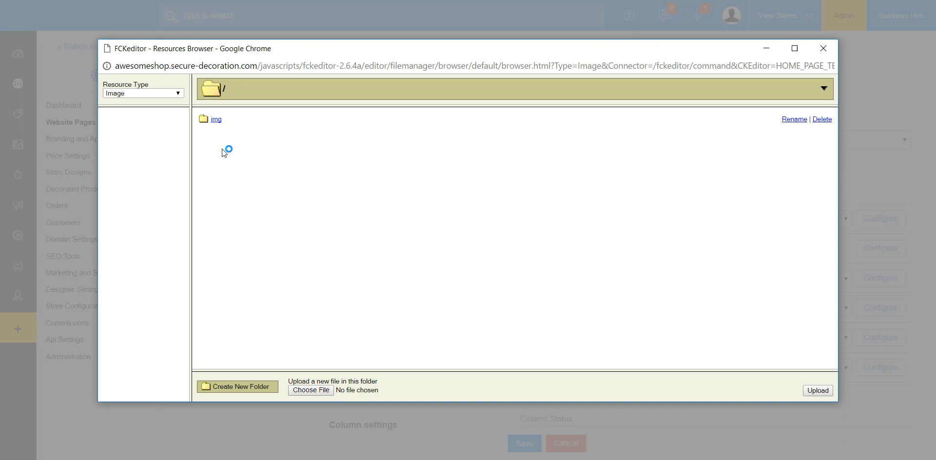
click(216, 120)
click(226, 120)
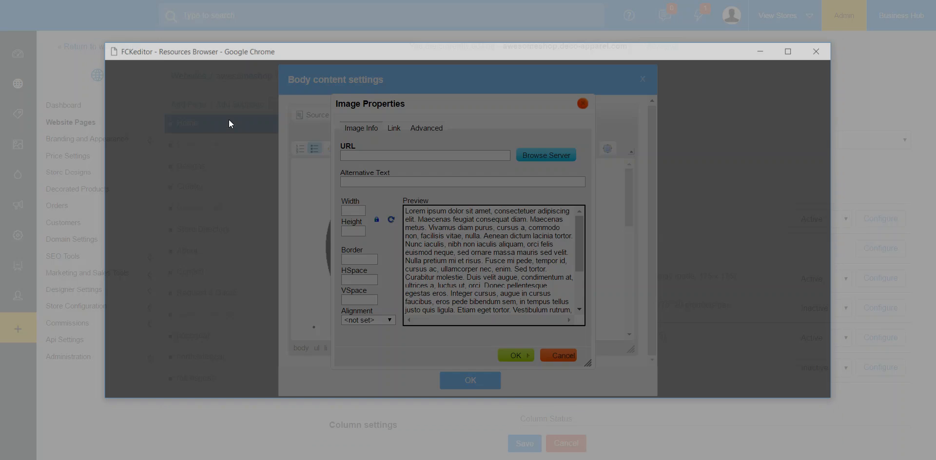
drag(496, 155, 308, 145)
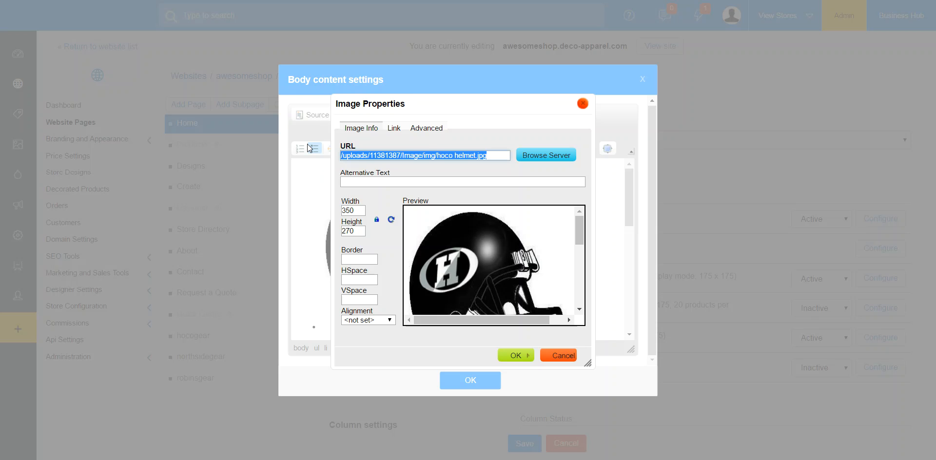
click(568, 352)
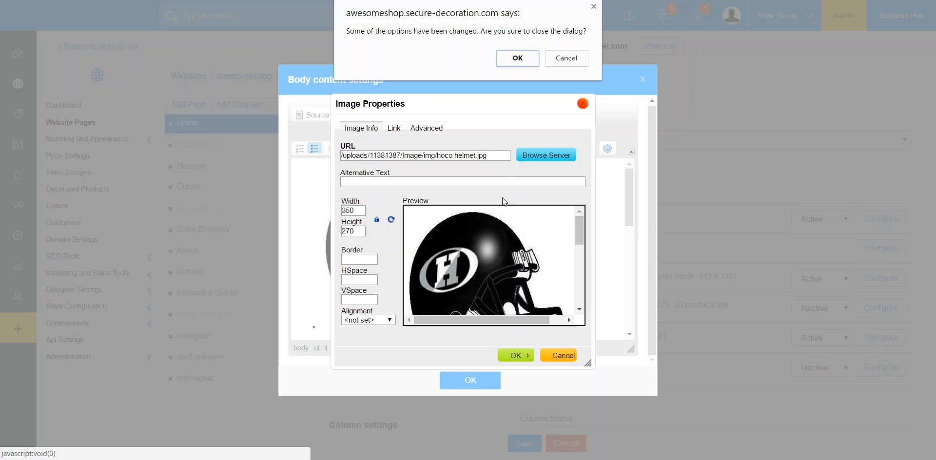
click(514, 59)
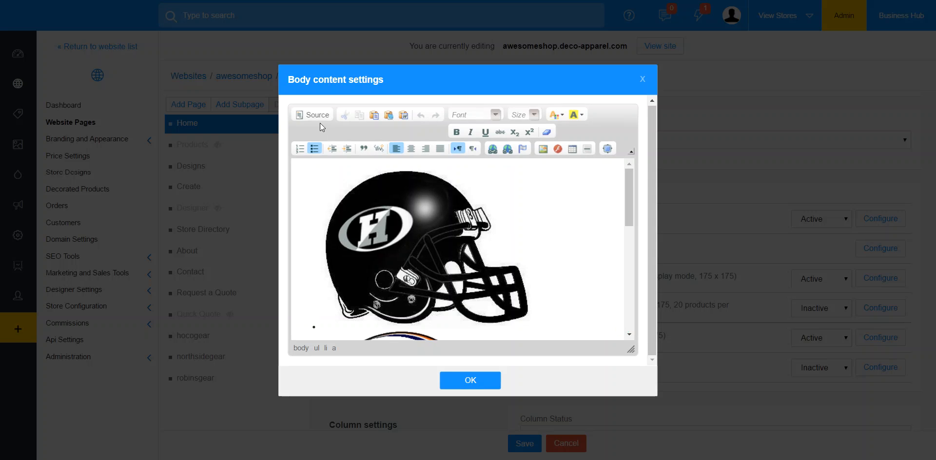
Step: Examine the helmet images' source paths in the body content HTML and accept the body content settings
click(314, 116)
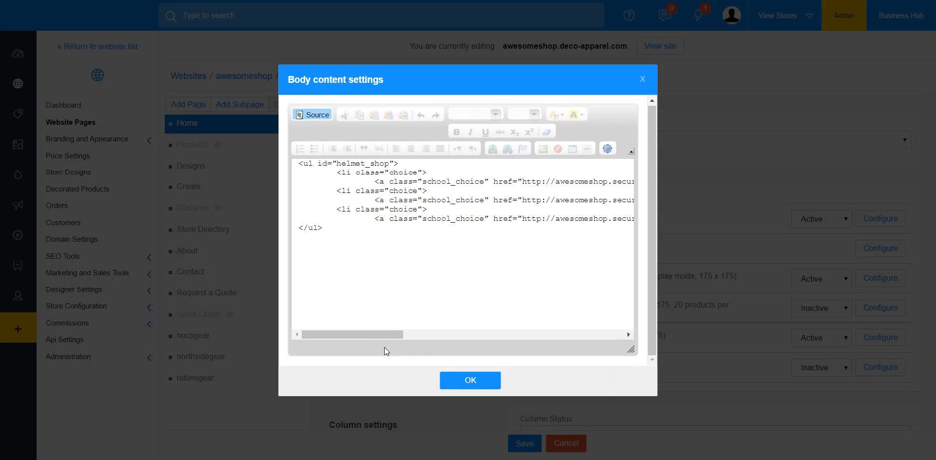
drag(376, 335, 532, 331)
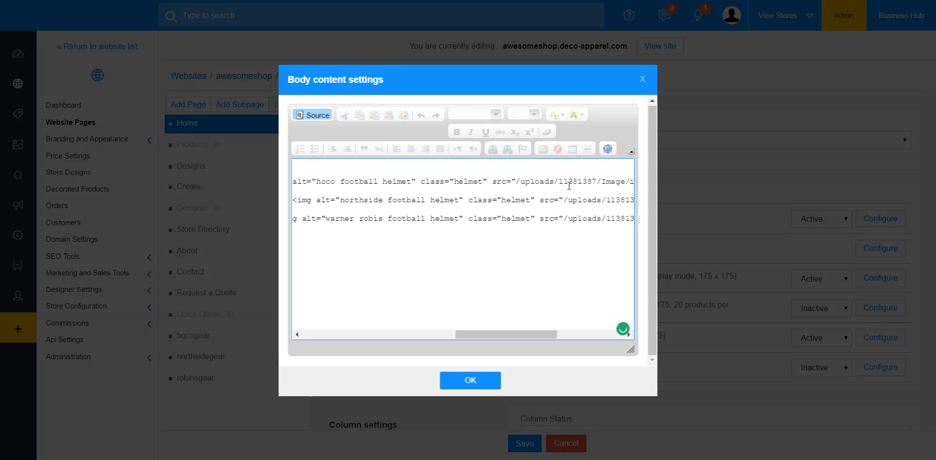
drag(528, 337, 357, 334)
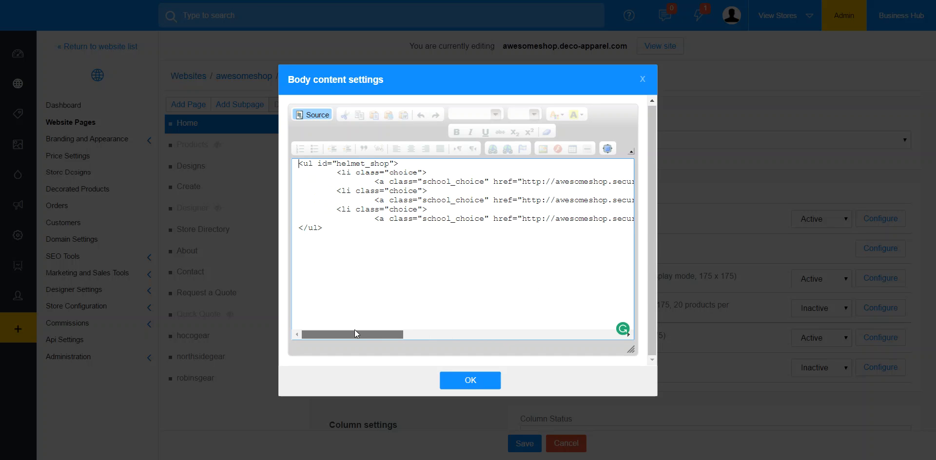
drag(367, 329, 317, 314)
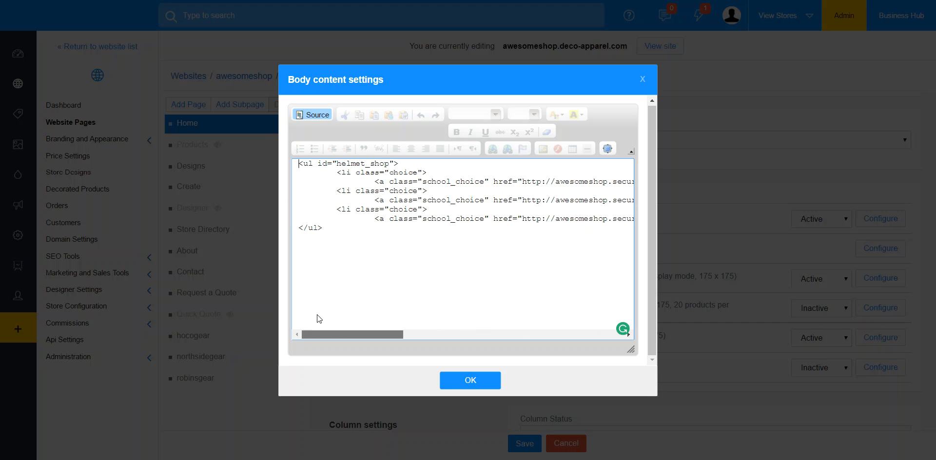
click(477, 382)
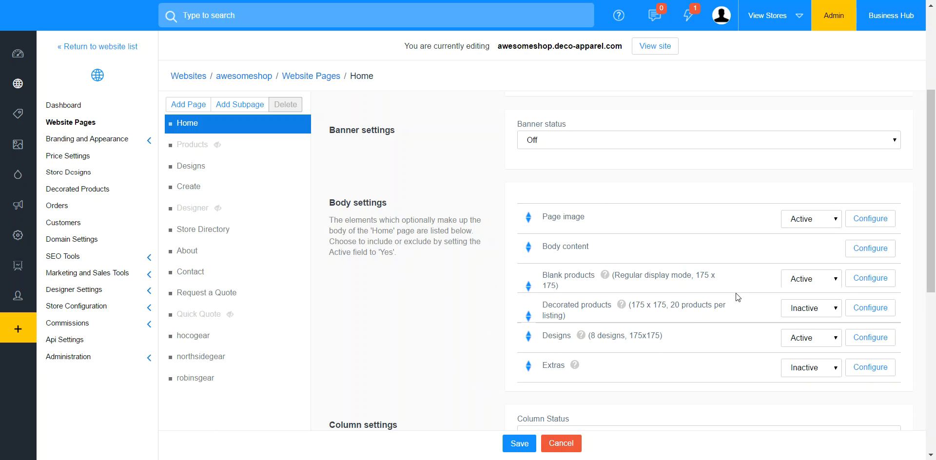
Step: View the home page's Blank products settings without changing them, and open the hocogear custom page's details
click(872, 278)
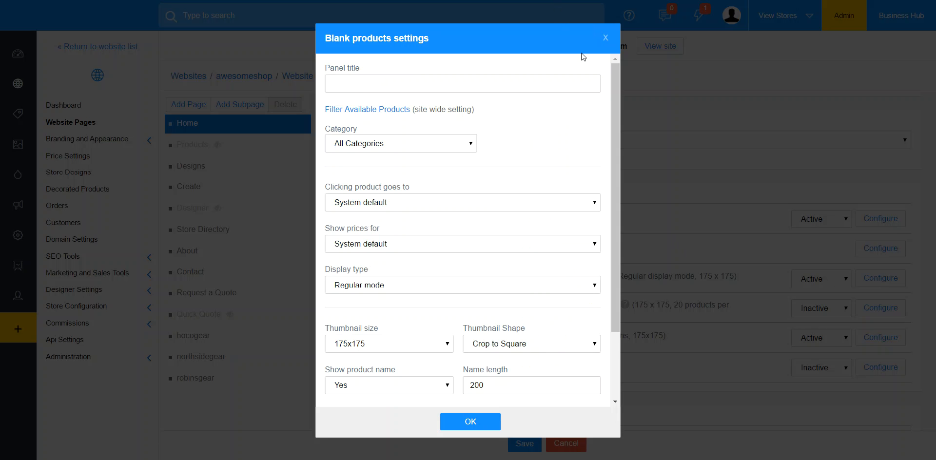
click(605, 39)
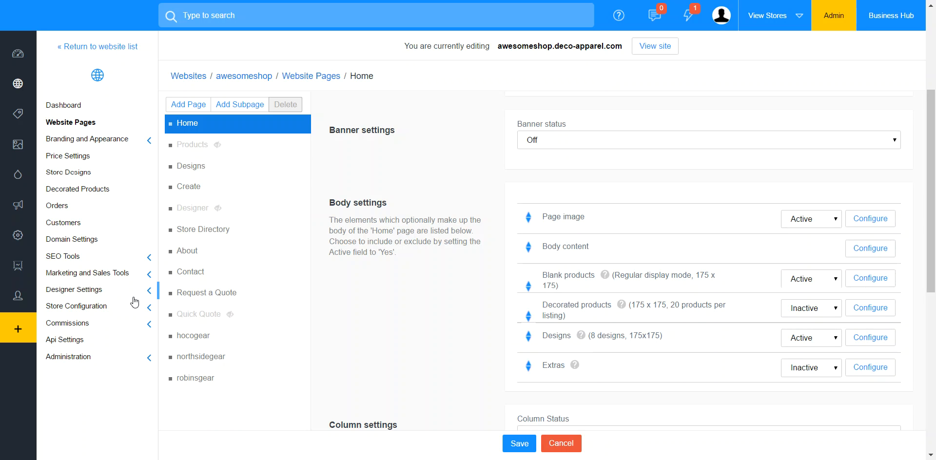
click(205, 341)
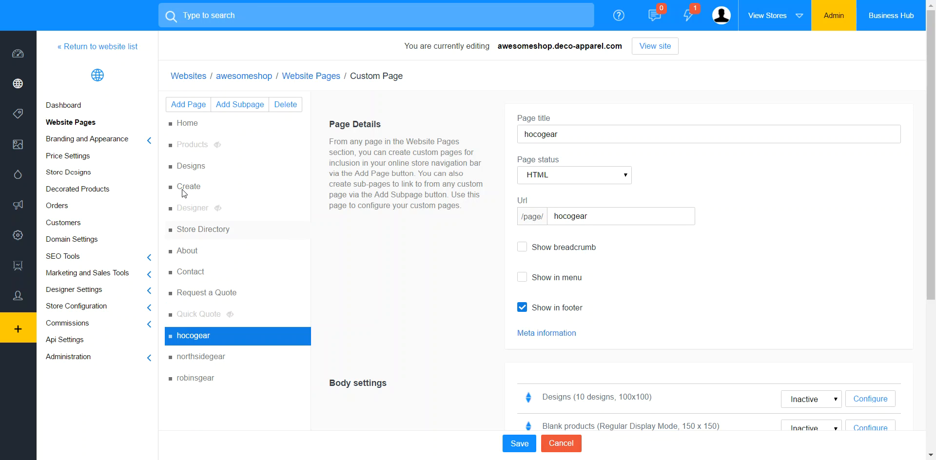
Step: Examine the school page link addresses in the Home page's body content HTML and accept the body content settings
click(189, 125)
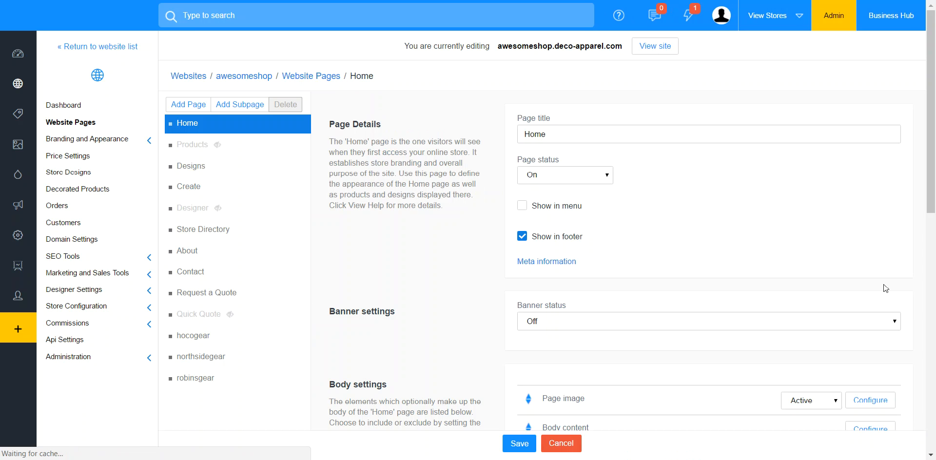
drag(934, 185, 882, 269)
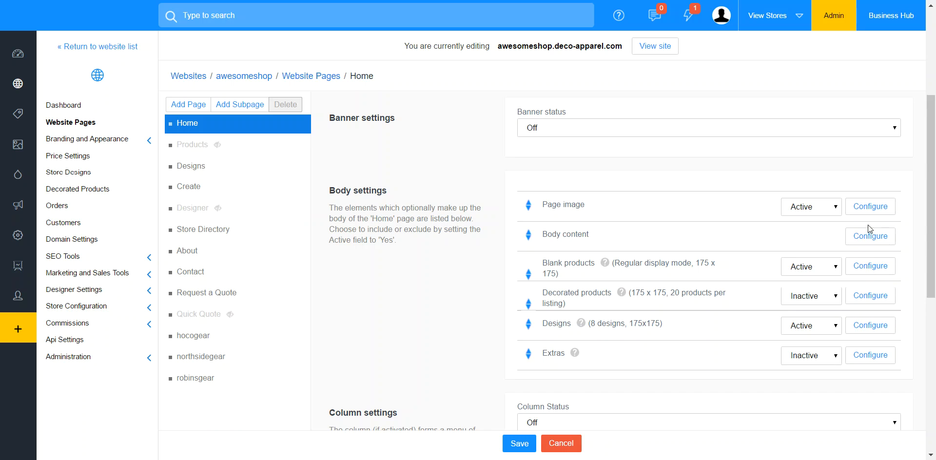
click(870, 236)
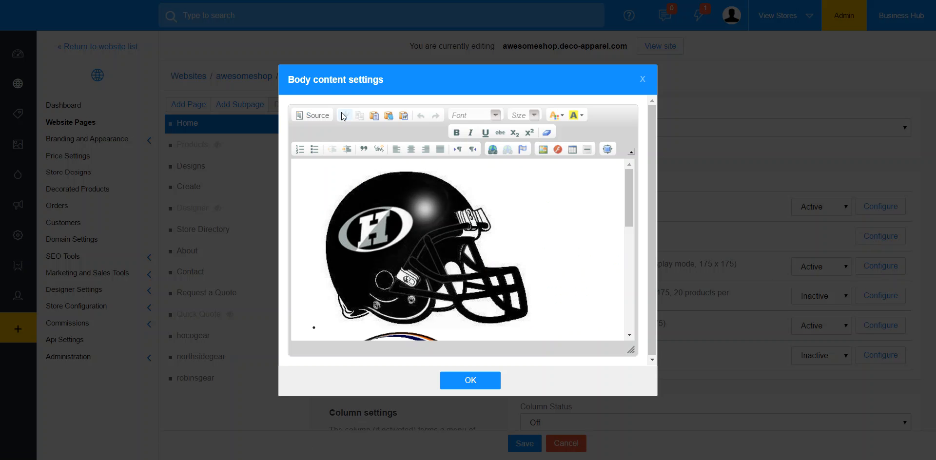
click(312, 115)
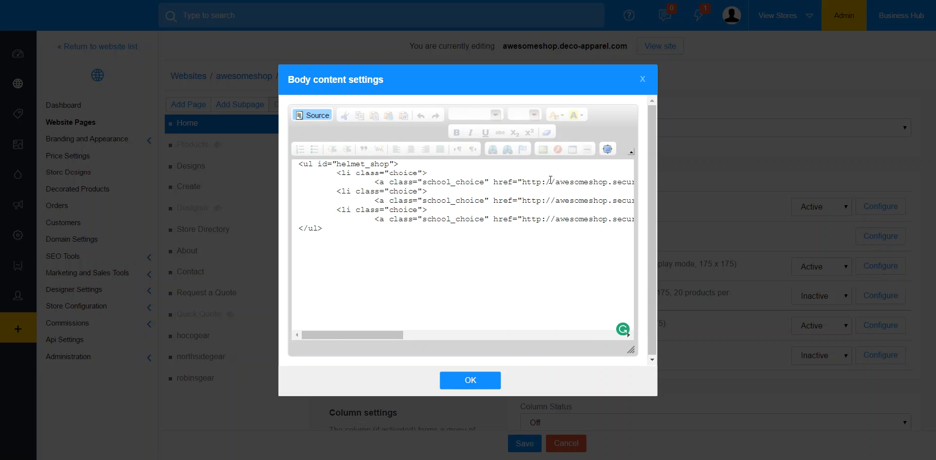
drag(378, 335, 437, 332)
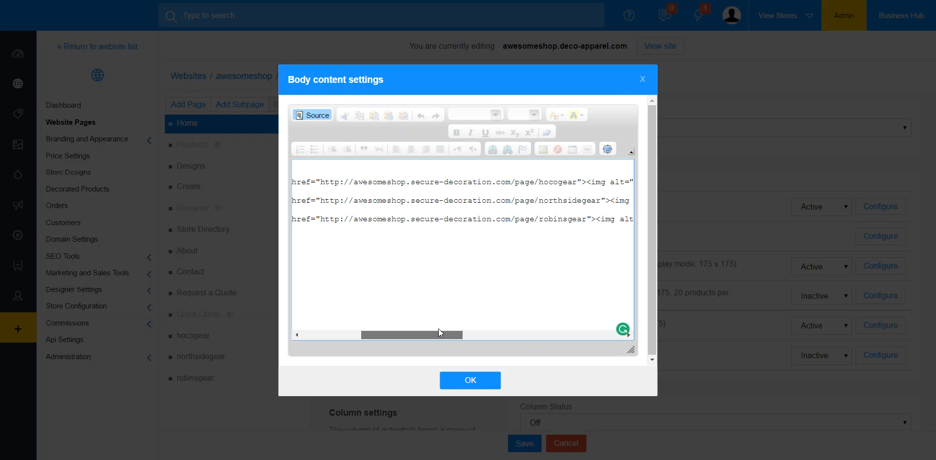
drag(438, 330, 349, 336)
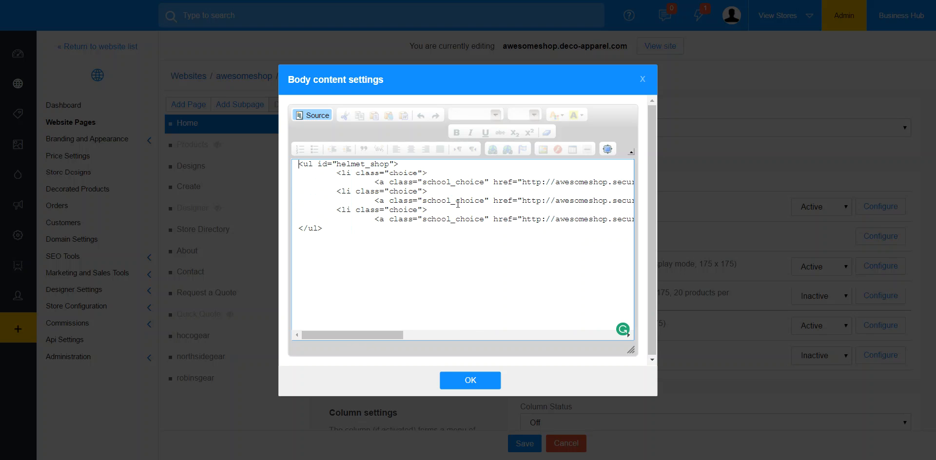
drag(380, 335, 434, 334)
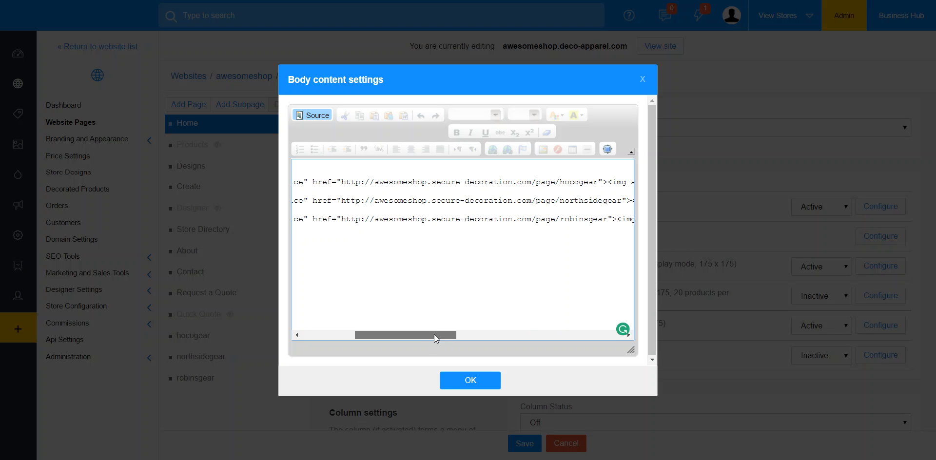
drag(434, 334, 431, 335)
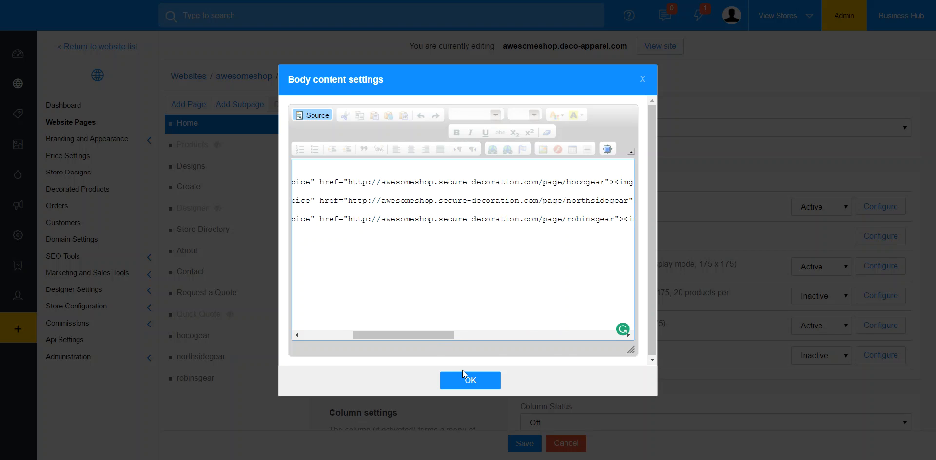
click(470, 380)
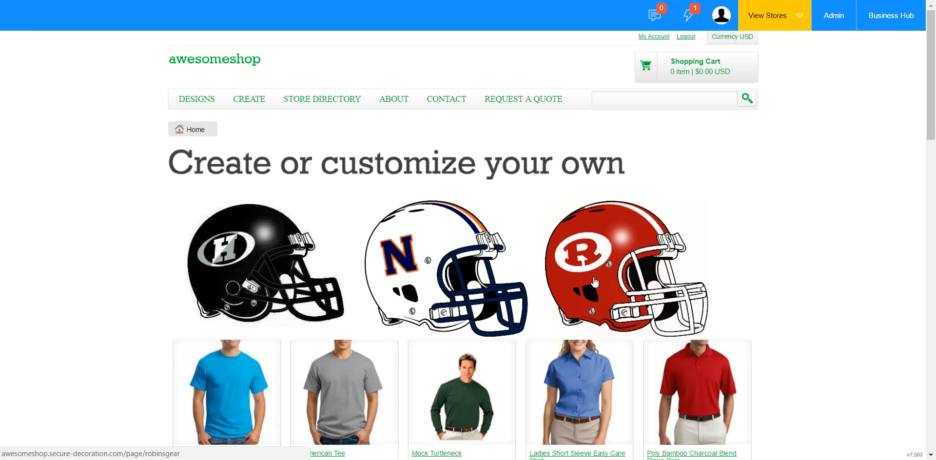
Step: Follow the black H, white N and red R helmet links on the store's home page to check their custom pages
click(245, 265)
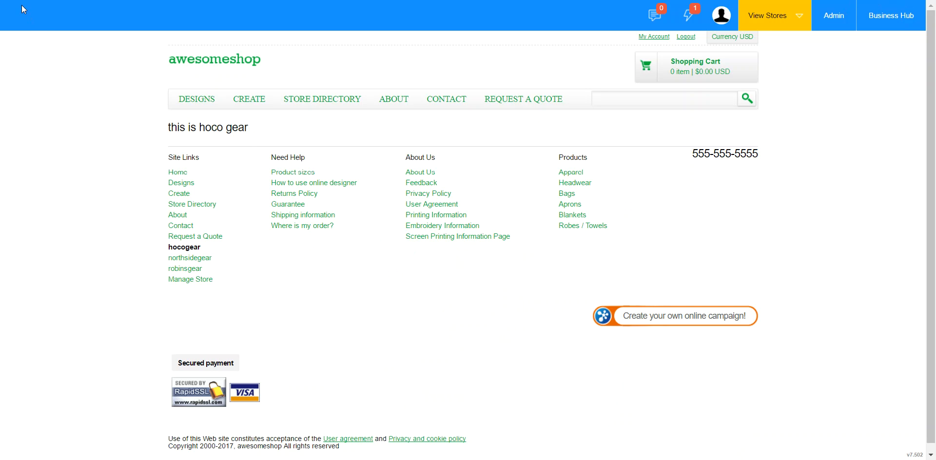
key(alt+Left)
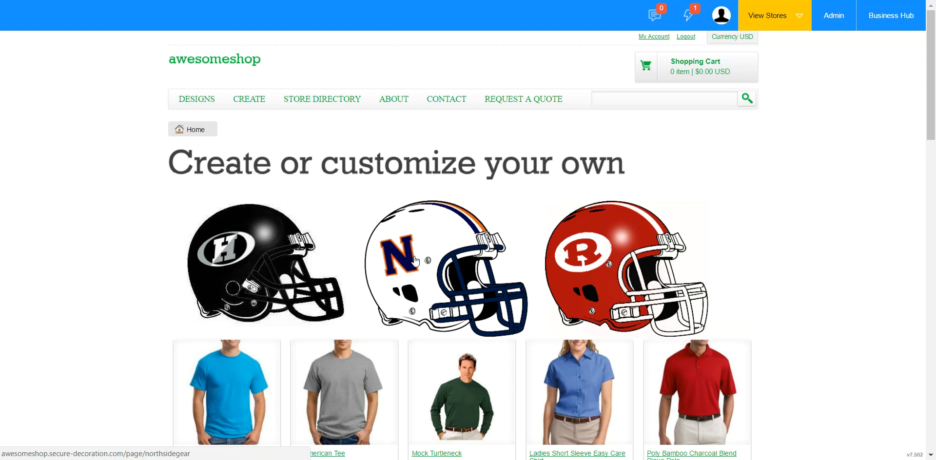
click(414, 256)
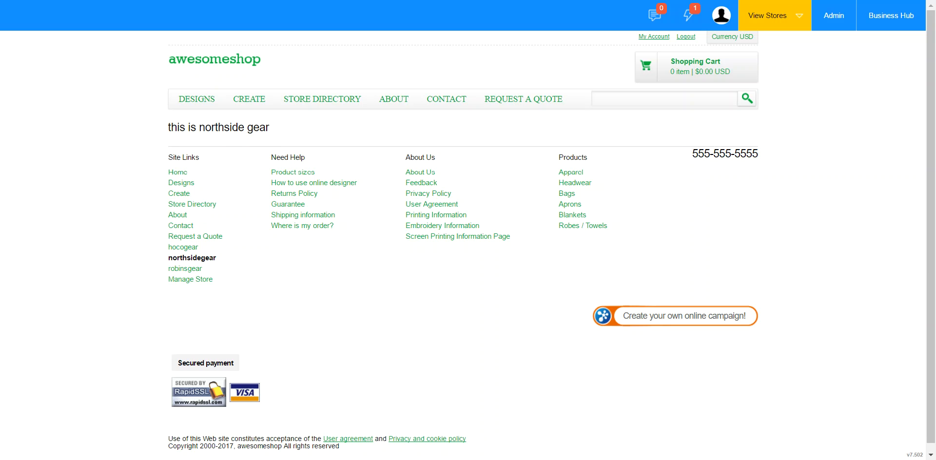
key(alt+Left)
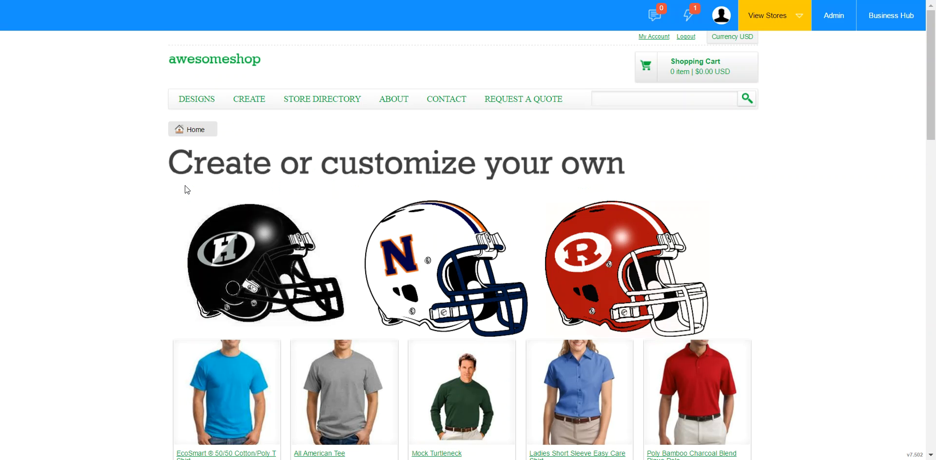
click(633, 296)
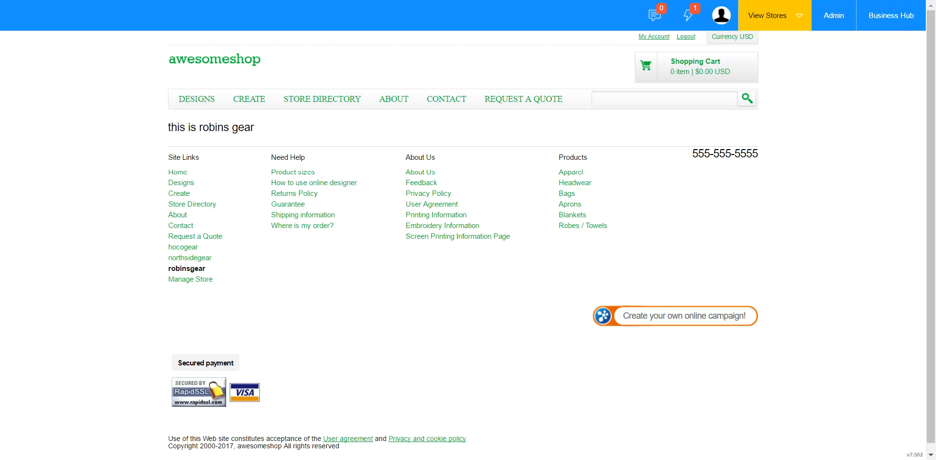
key(ctrl+shift+Tab)
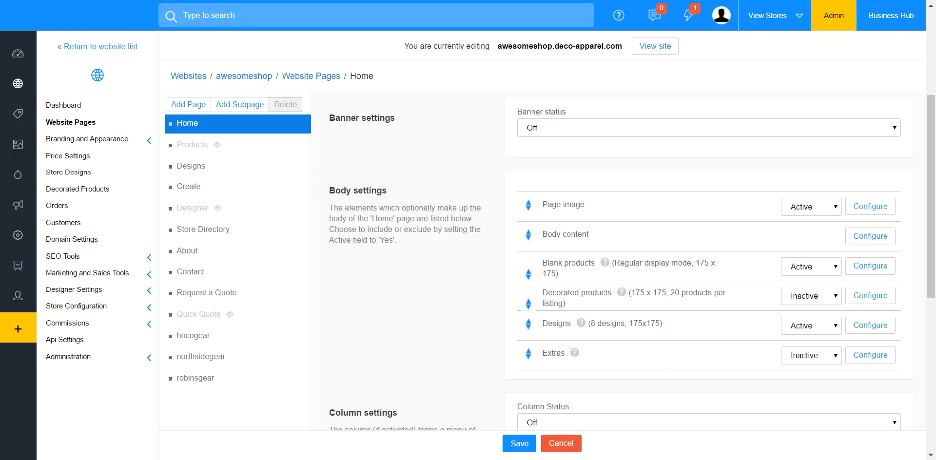
key(ctrl+Tab)
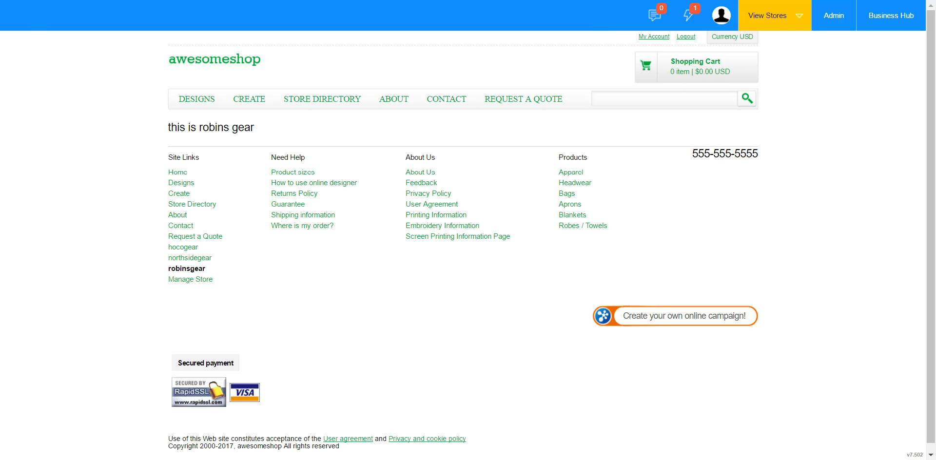
key(ctrl+shift+Tab)
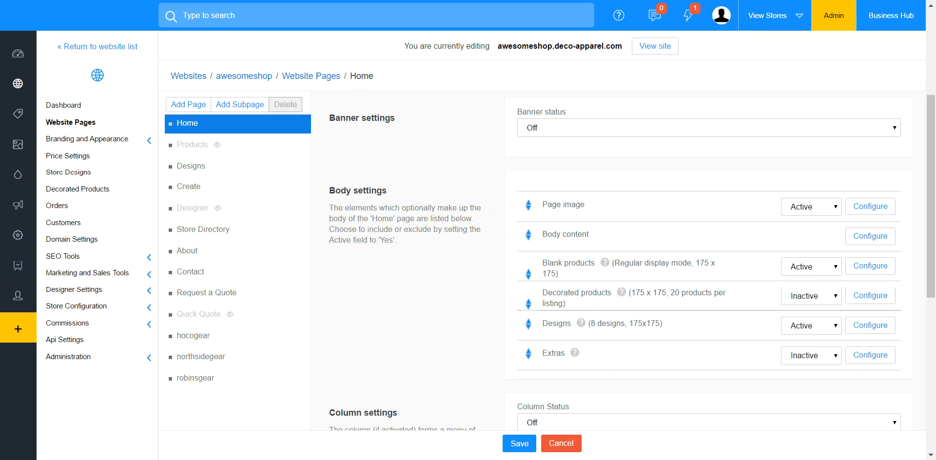
key(ctrl+Tab)
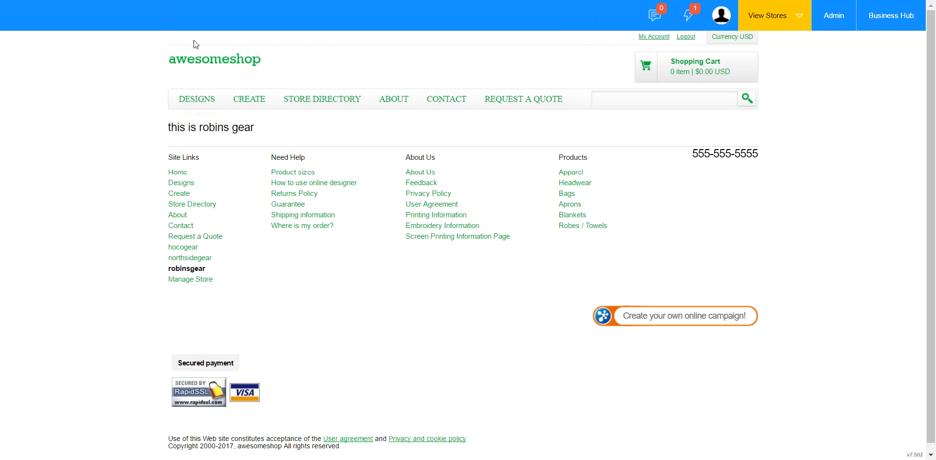
Step: Return to the store's home page and inspect the black H helmet image's HTML and CSS in the browser's developer tools
click(209, 60)
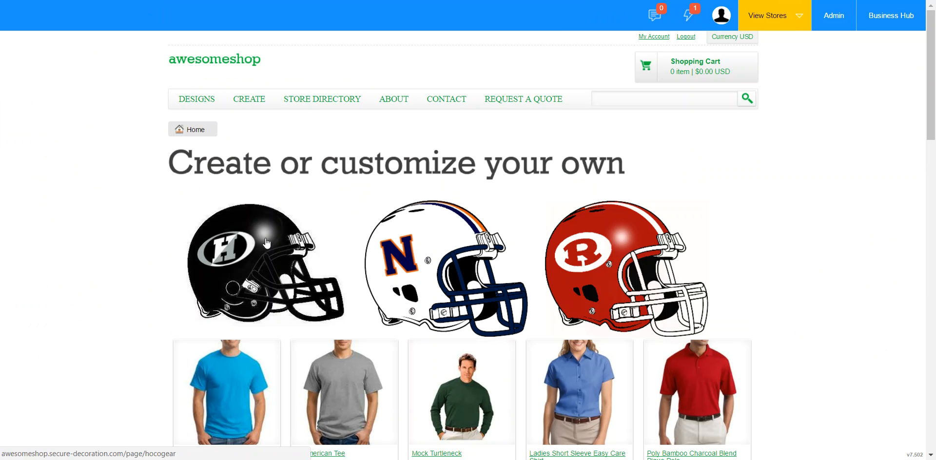
right_click(250, 256)
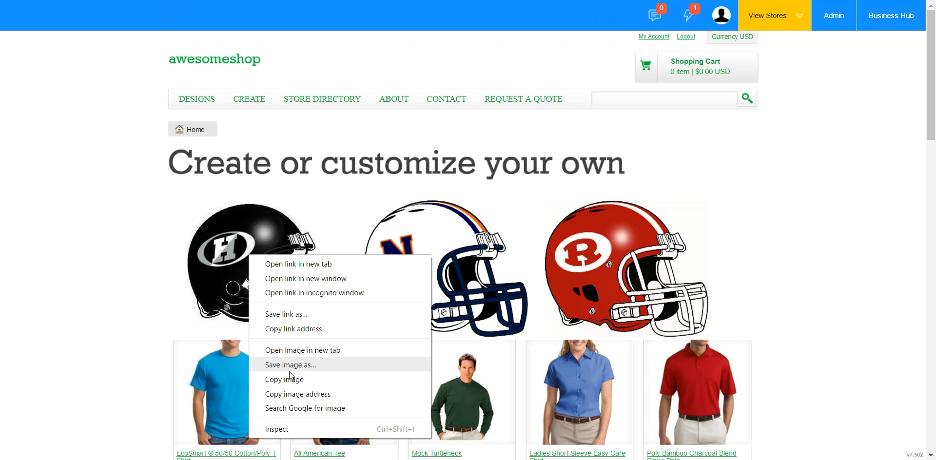
click(296, 429)
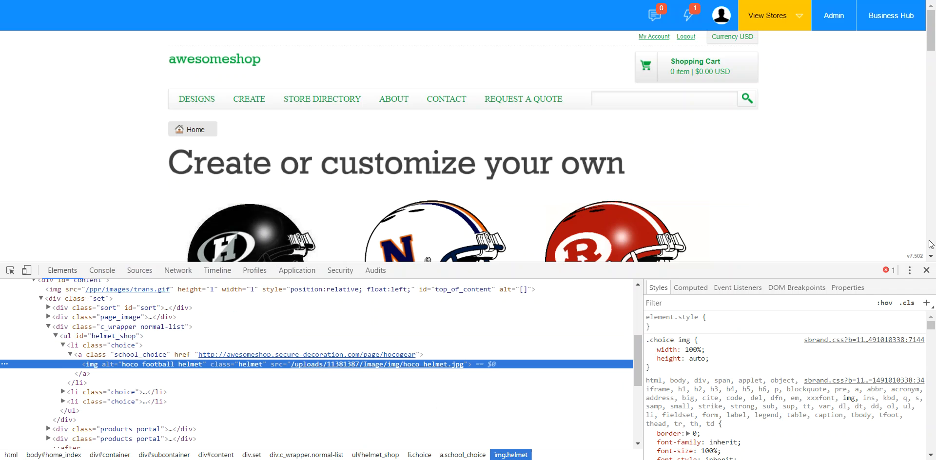
mouse_move(822, 263)
mouse_down()
mouse_move(833, 324)
mouse_move(826, 275)
mouse_up()
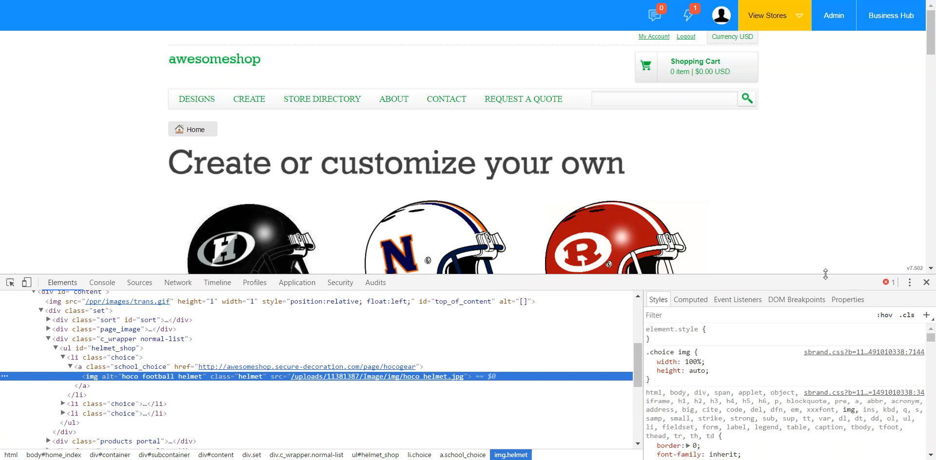
Step: Compare the CSS rules of the black H helmet image and its parent li.choice list item in the developer tools
mouse_move(825, 274)
mouse_down()
mouse_move(830, 291)
mouse_move(830, 268)
mouse_up()
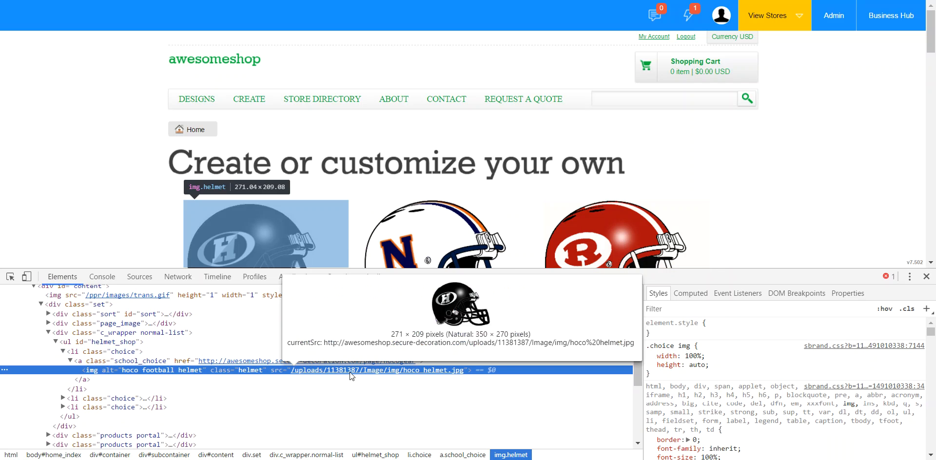
click(138, 352)
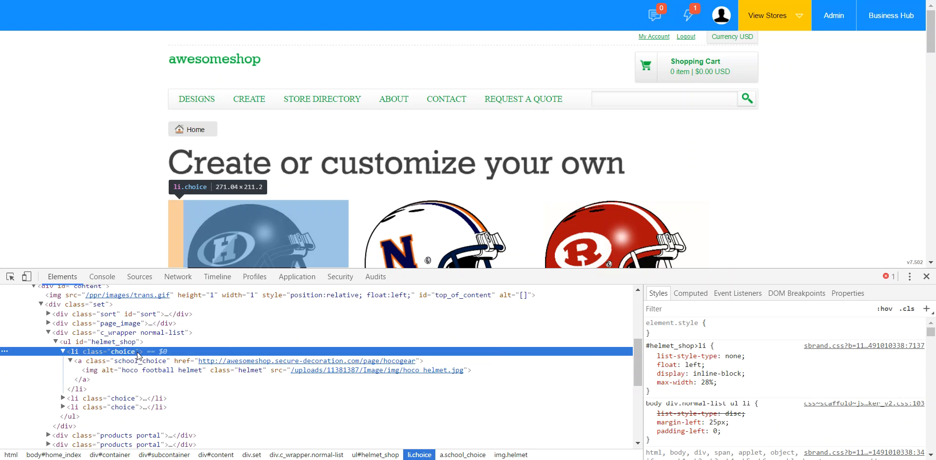
click(167, 372)
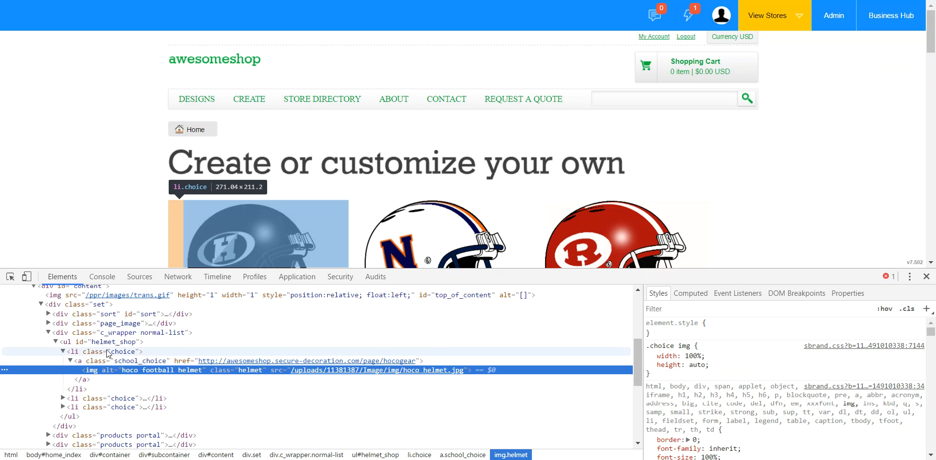
click(109, 351)
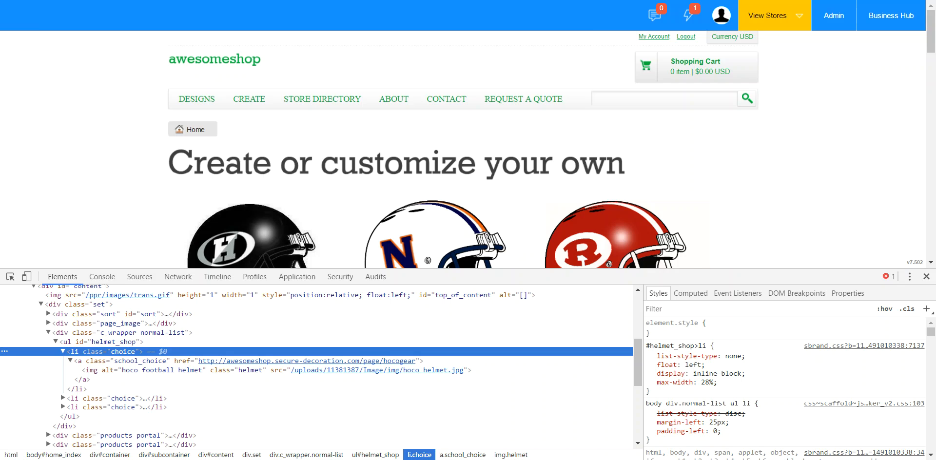
Step: Open the Customize Template CSS page in the awesomeshop admin's Branding and Appearance settings
key(ctrl+Tab)
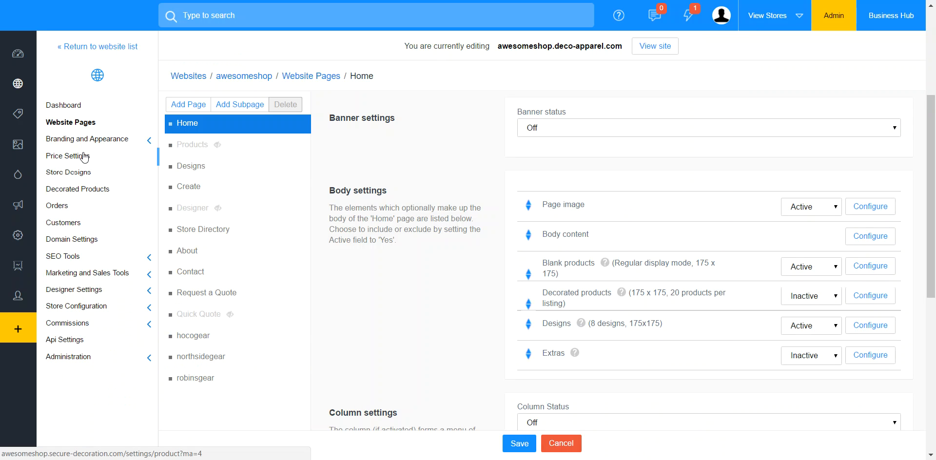
click(103, 140)
click(107, 206)
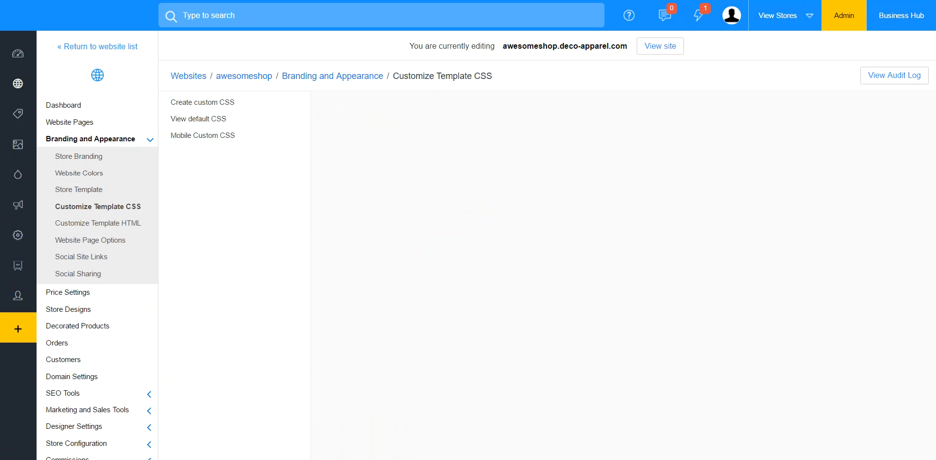
Step: Return to the store's home page and highlight the whole #helmet_shop>li rule in the developer tools
key(ctrl+Tab)
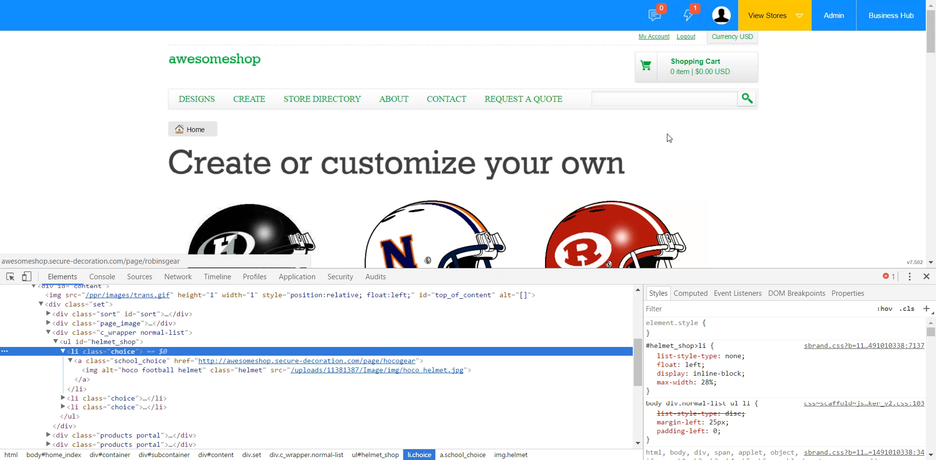
mouse_move(659, 373)
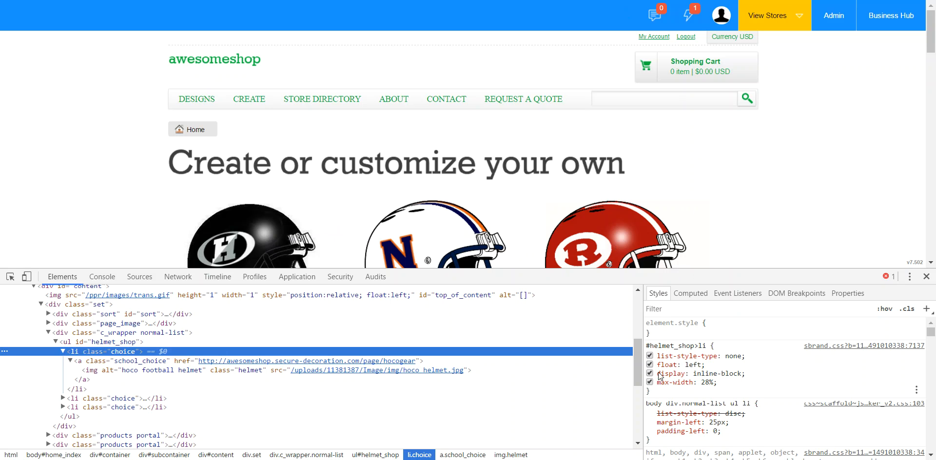
drag(660, 399, 649, 343)
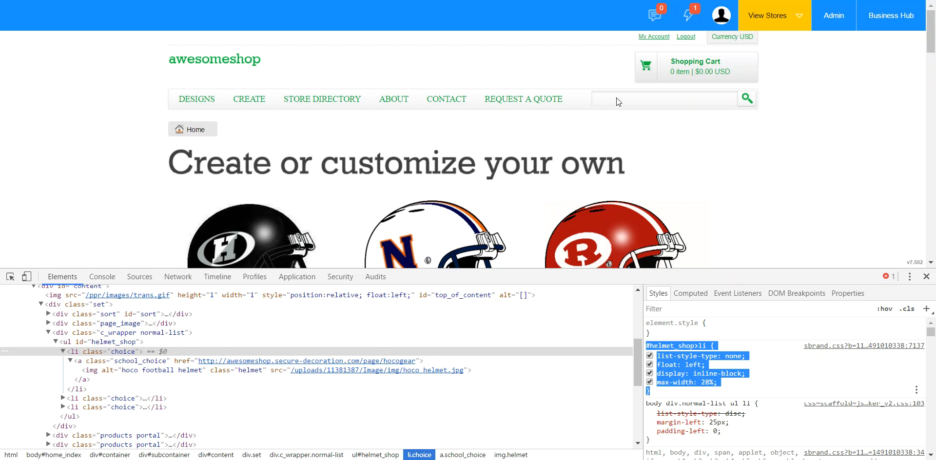
Step: Copy the #helmet_shop, #helmet_shop>li and .choice img rules from the custom CSS, delete them there and save
key(ctrl+Tab)
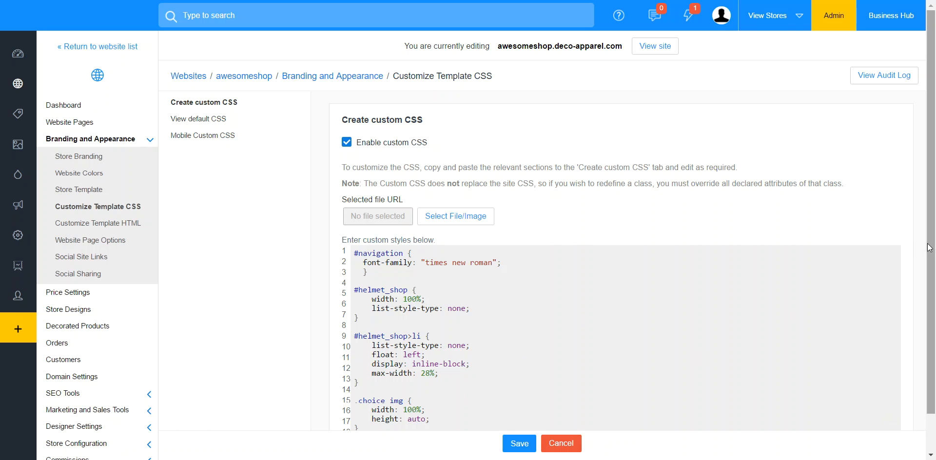
drag(931, 251, 932, 288)
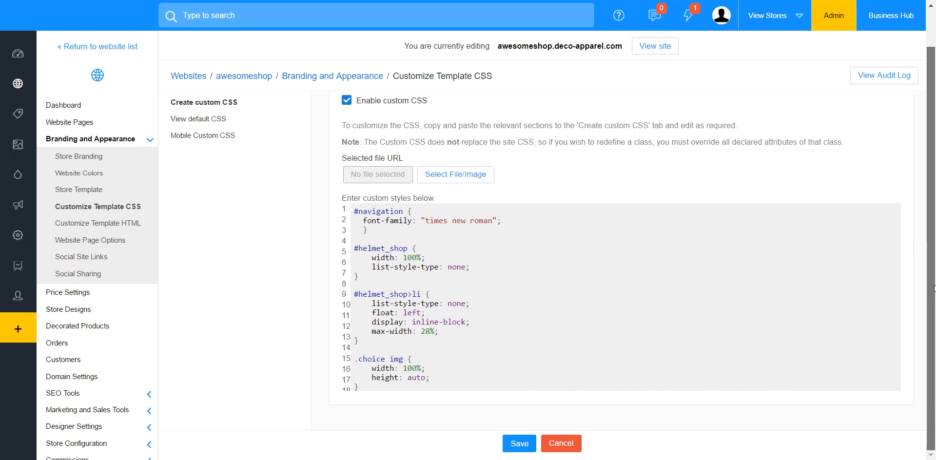
drag(365, 388, 348, 243)
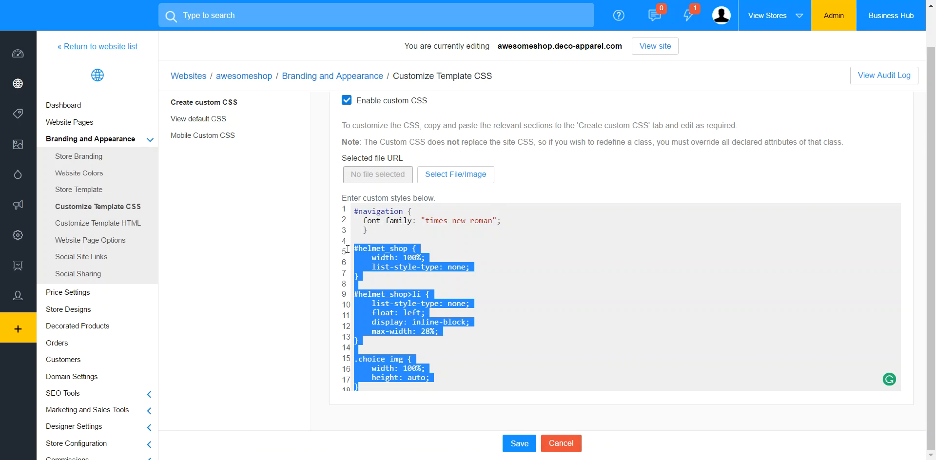
right_click(392, 254)
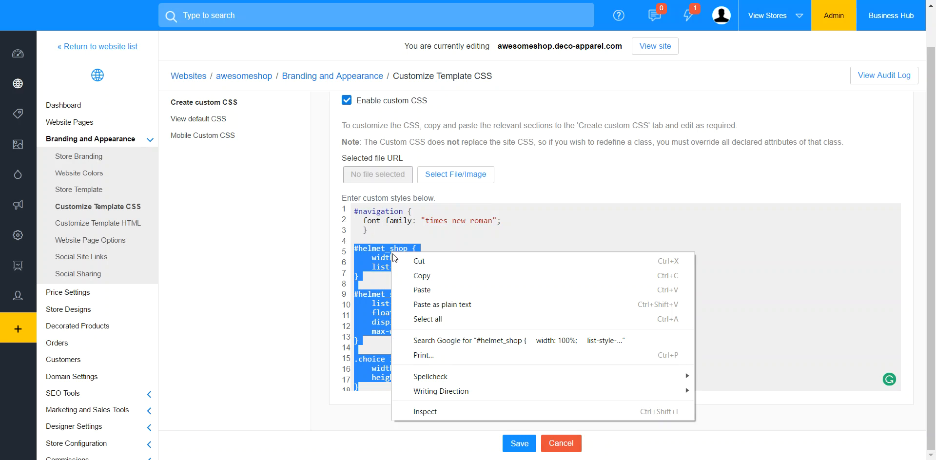
click(427, 270)
key(BackSpace)
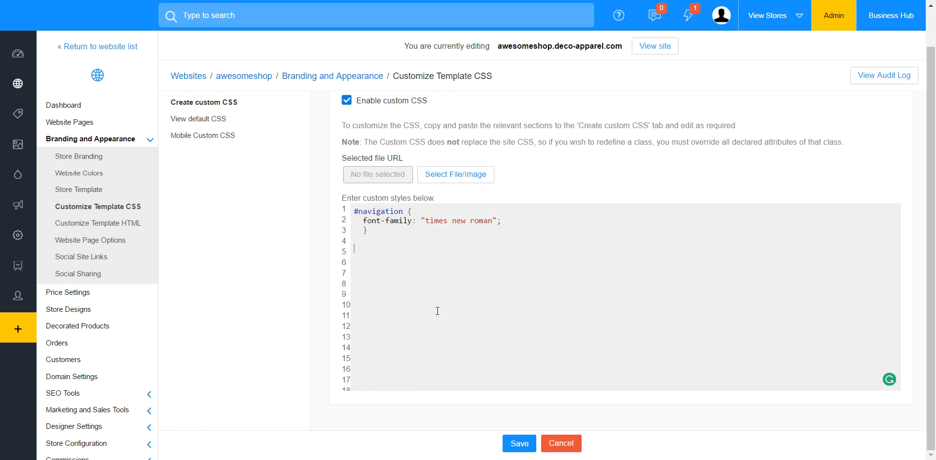
click(525, 443)
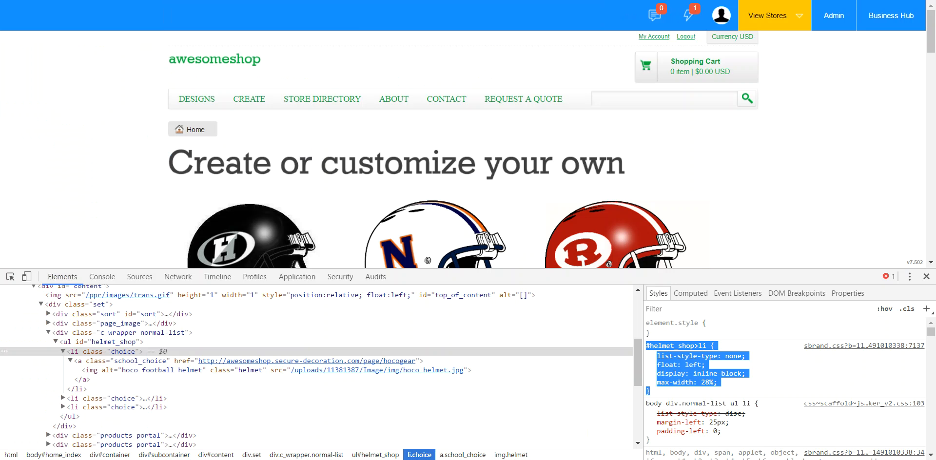
Step: Reload the store's home page to check how the helmet images display without their custom CSS
key(F5)
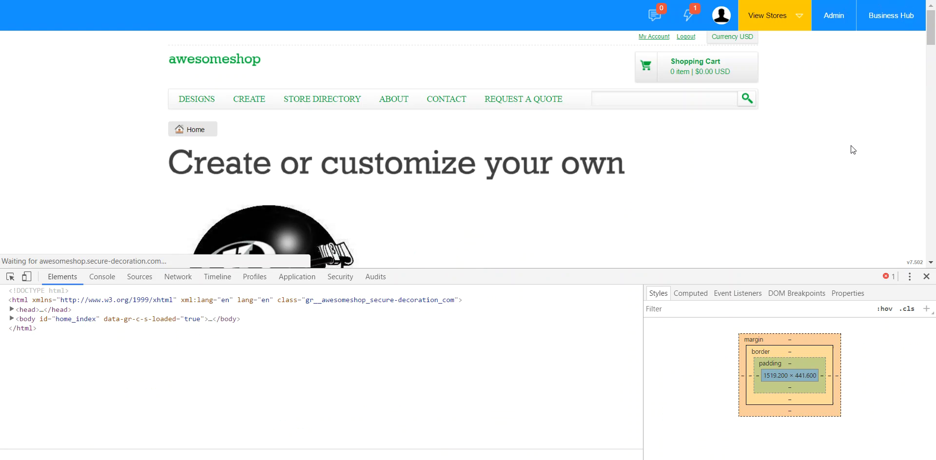
mouse_move(932, 39)
mouse_down()
mouse_move(935, 100)
mouse_move(934, 47)
mouse_up()
Step: Paste the copied helmet rules back below the #navigation rule in the custom CSS, save, and reload the store's home page
key(ctrl+Tab)
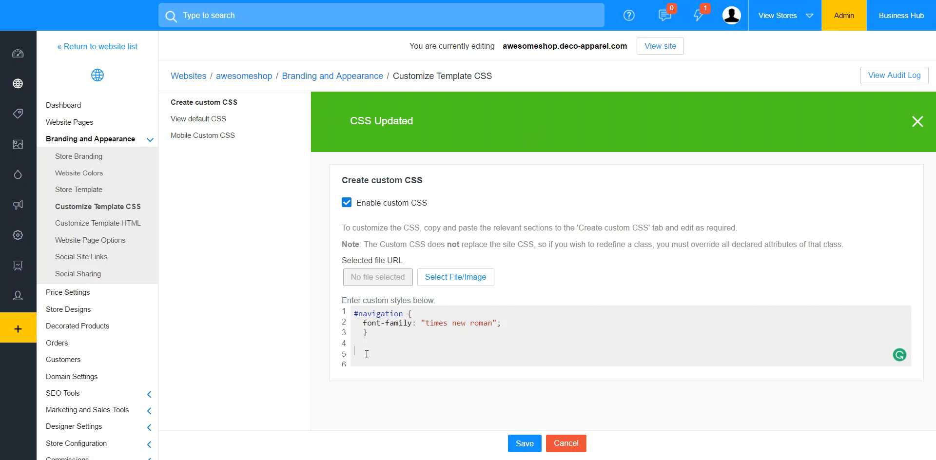
key(ctrl+v)
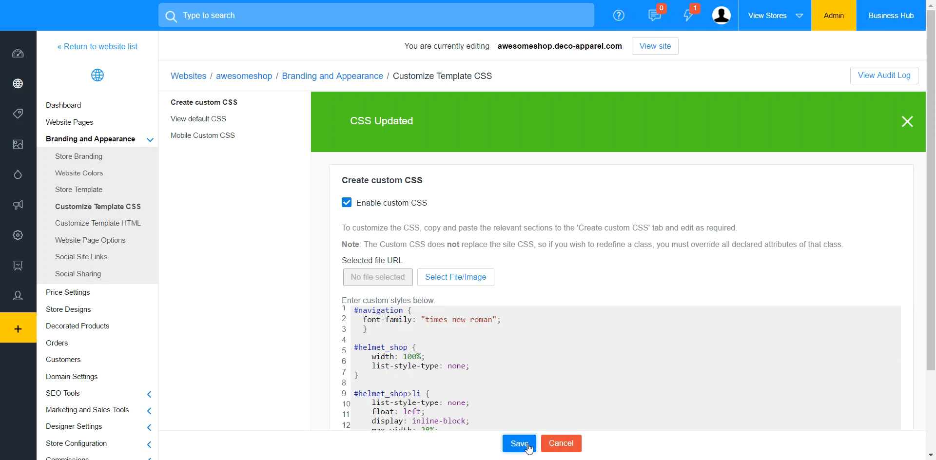
click(520, 444)
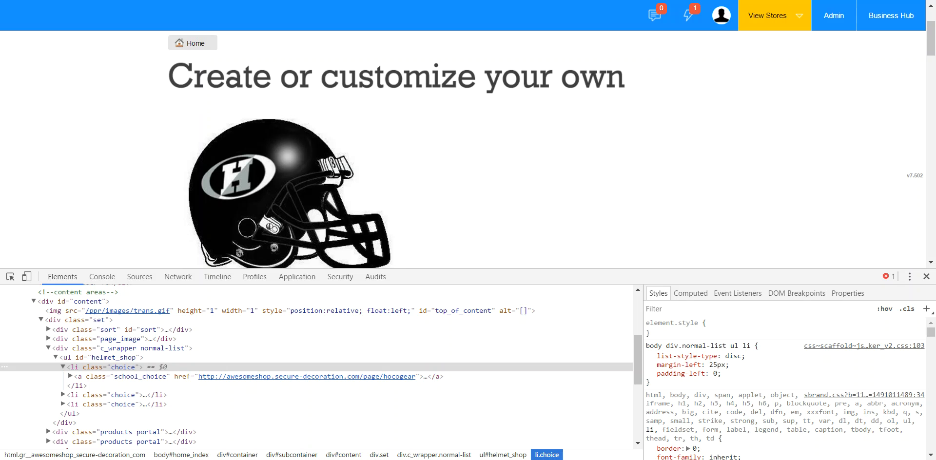
key(F5)
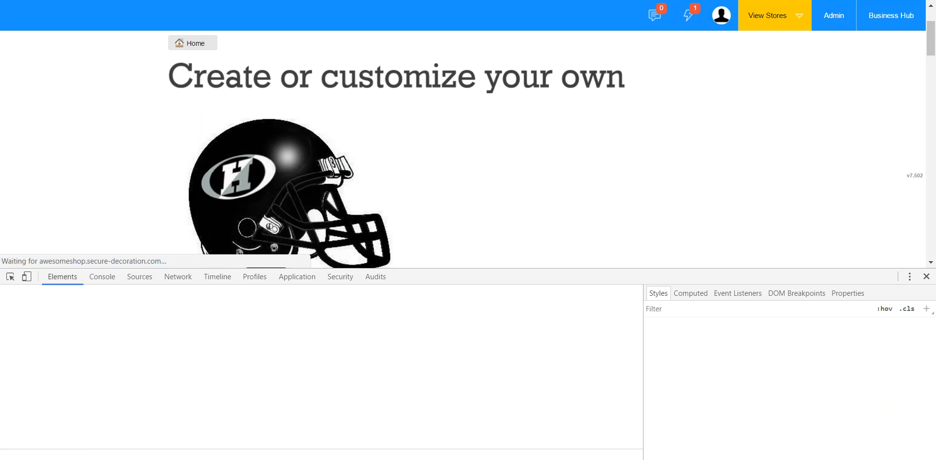